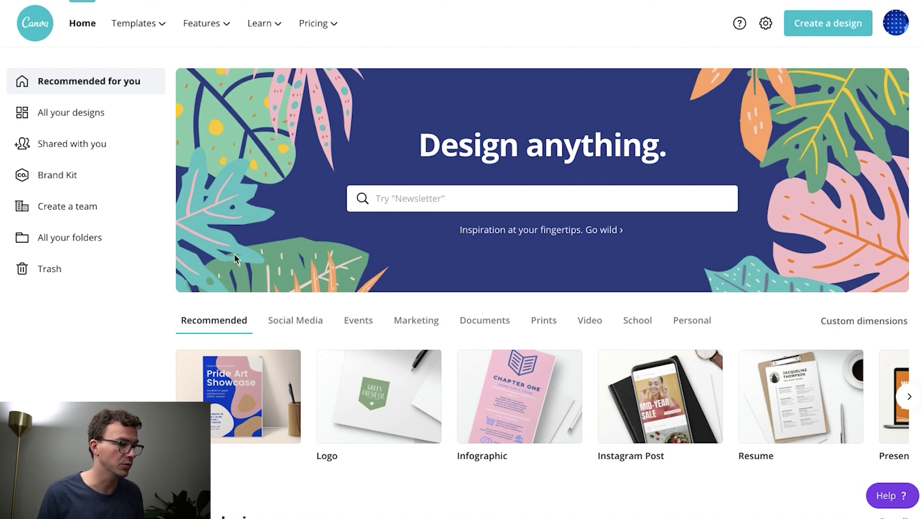
Search 'you', pick the YouTube Channel Art design type and browse its 339 templates
left_click(412, 197)
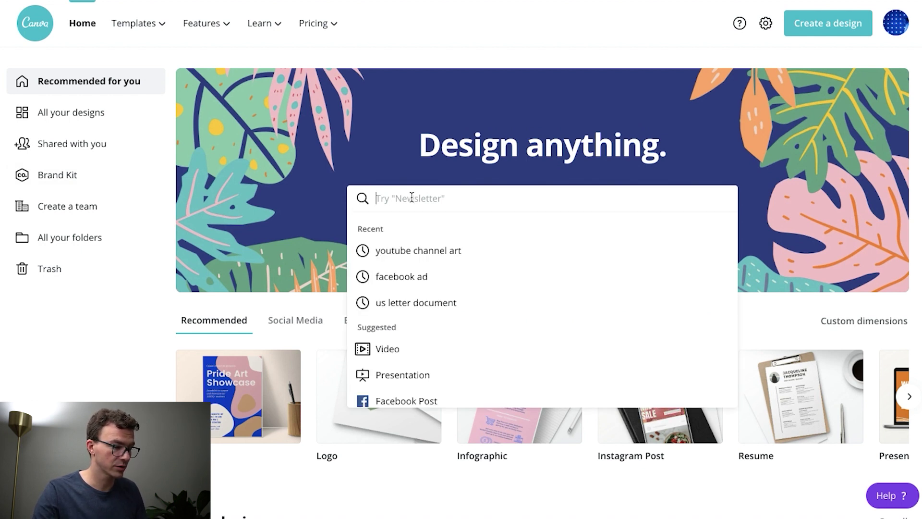
type("you")
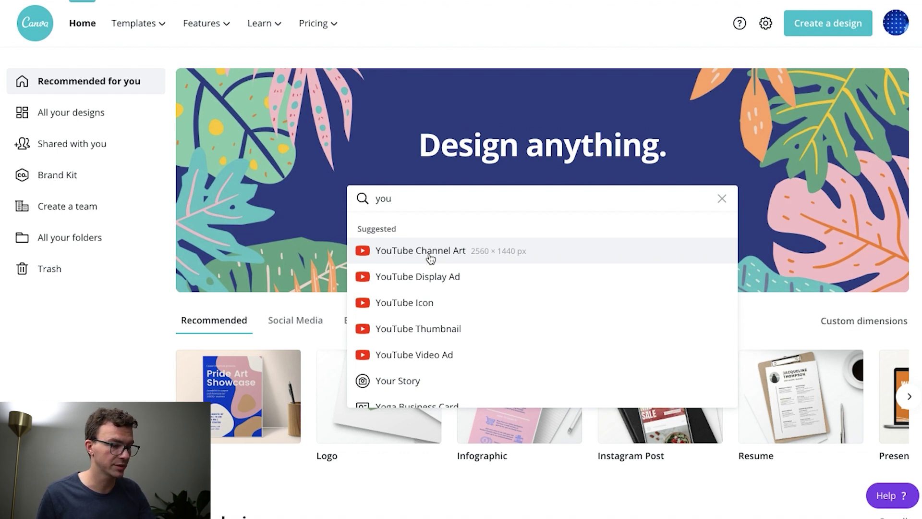
left_click(430, 259)
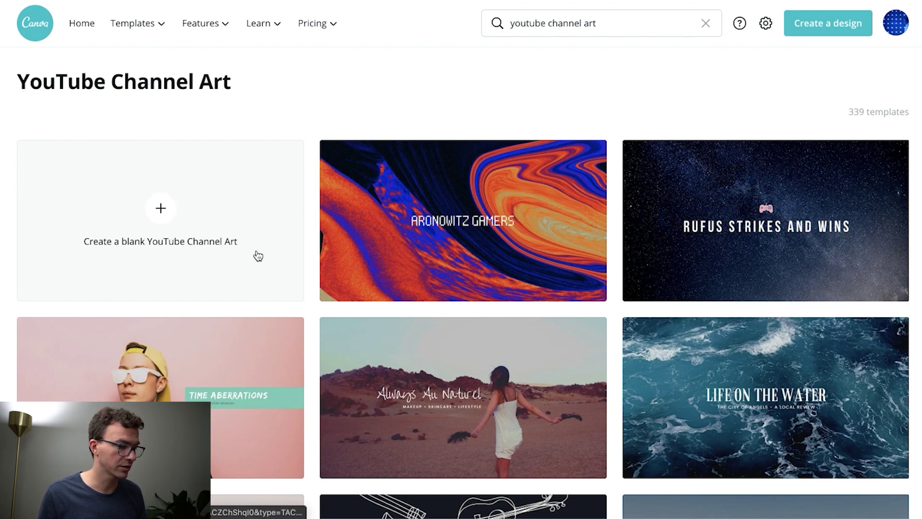
scroll(565, 320, "down", 10)
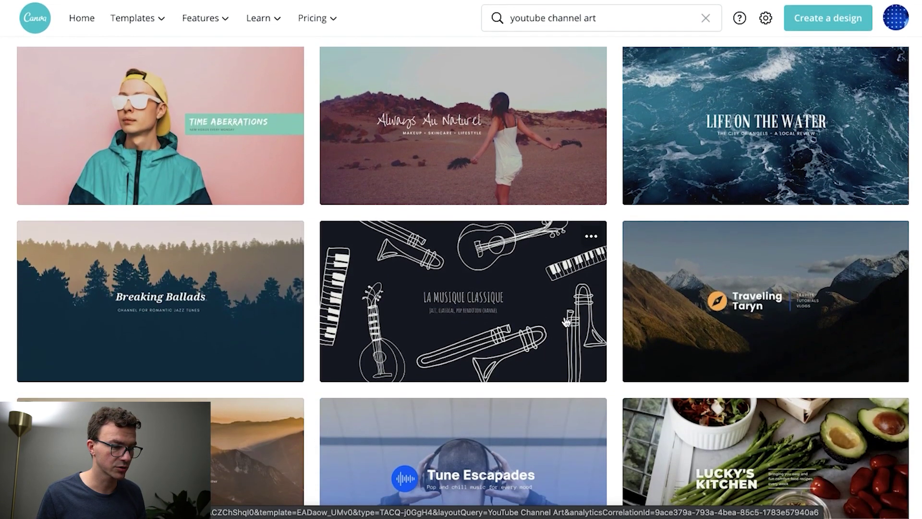
scroll(565, 321, "down", 1)
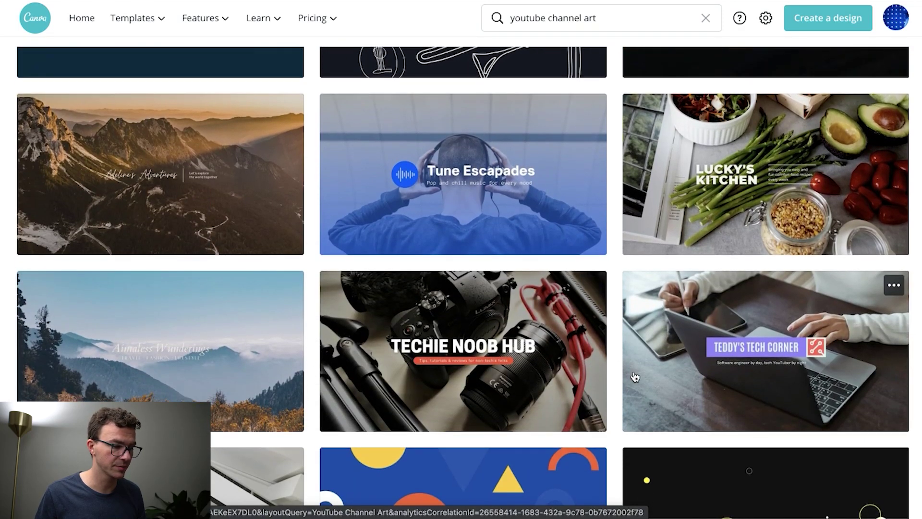
scroll(633, 375, "down", 1)
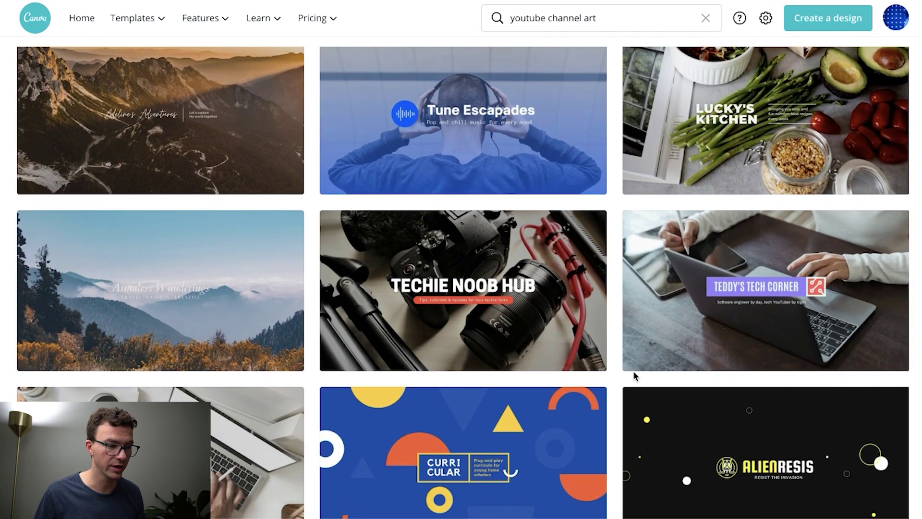
scroll(619, 379, "down", 5)
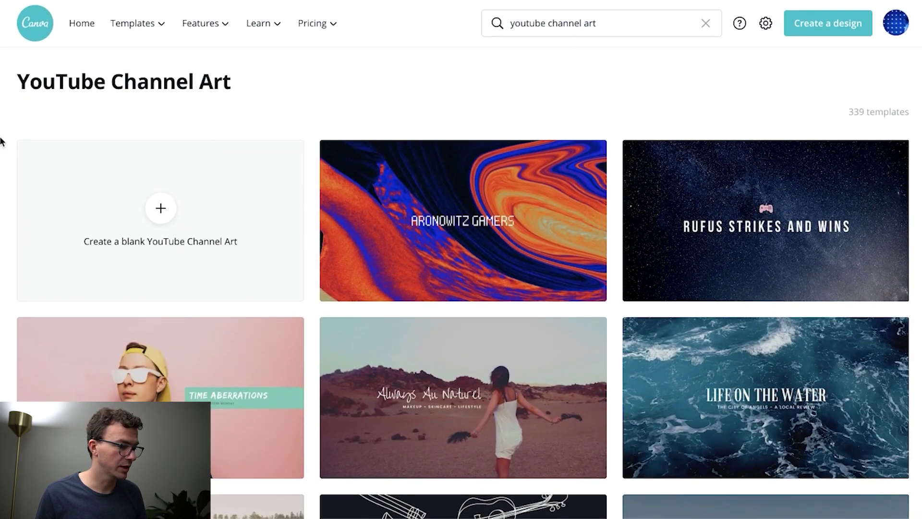
Create a blank YouTube Channel Art design and fill its background with dark navy #2f2e44
left_click(159, 215)
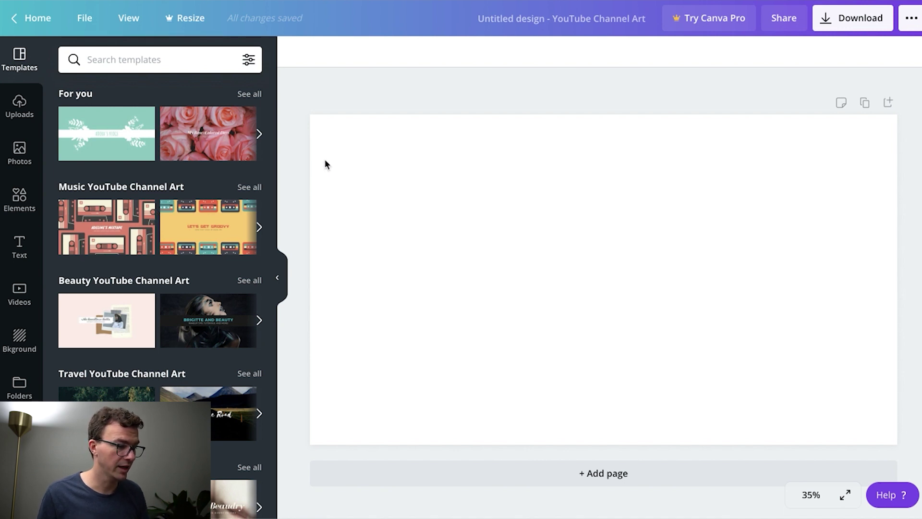
left_click(329, 158)
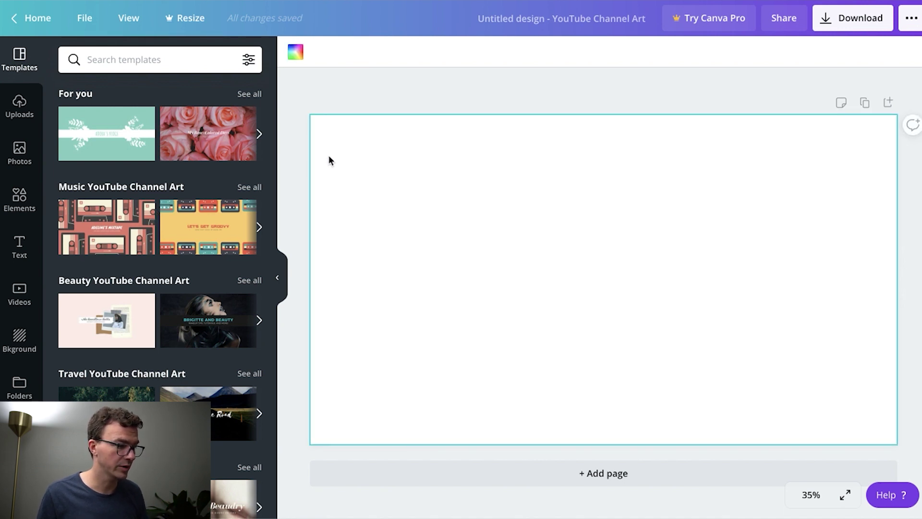
left_click(296, 53)
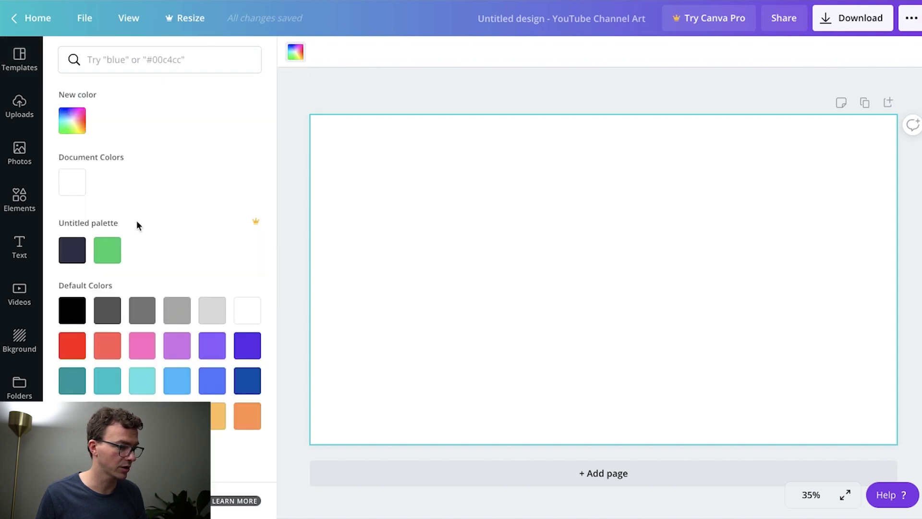
left_click(74, 251)
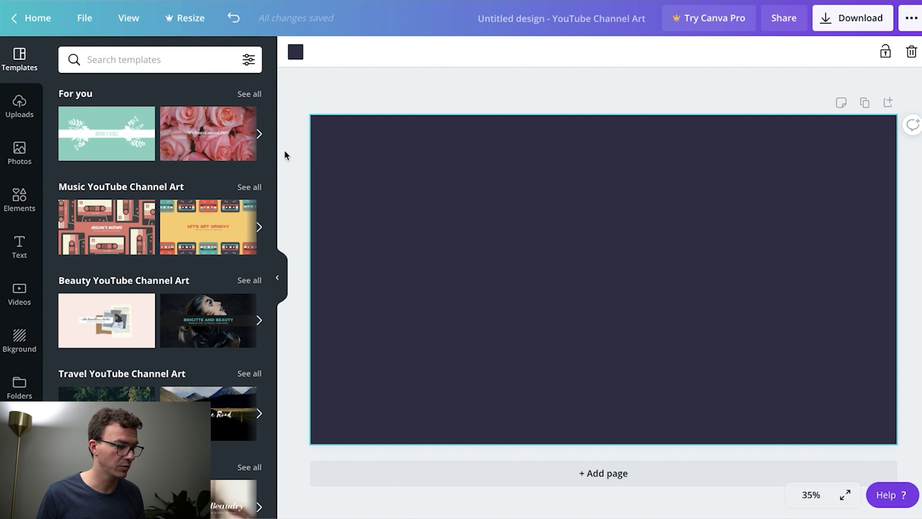
Add a green square from Shapes and stretch it into a wide bar, about 1,544 px, centred on the banner
left_click(10, 202)
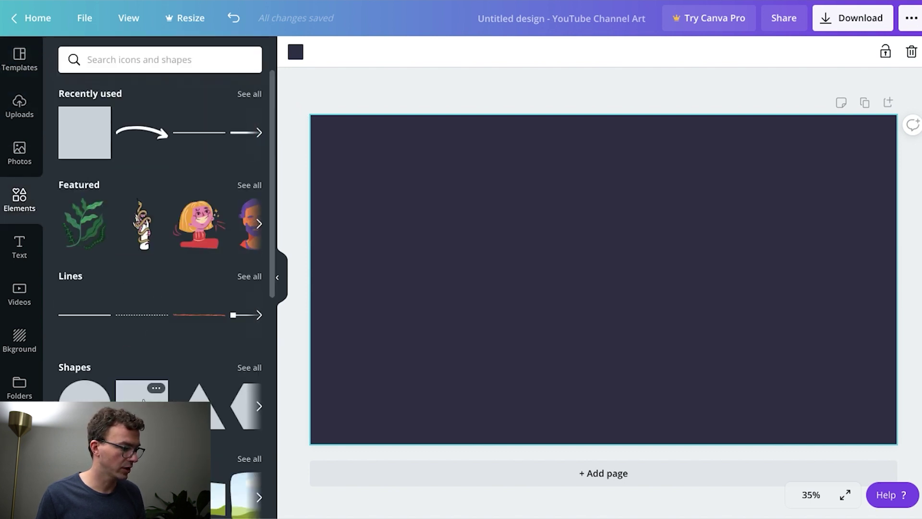
left_click(140, 391)
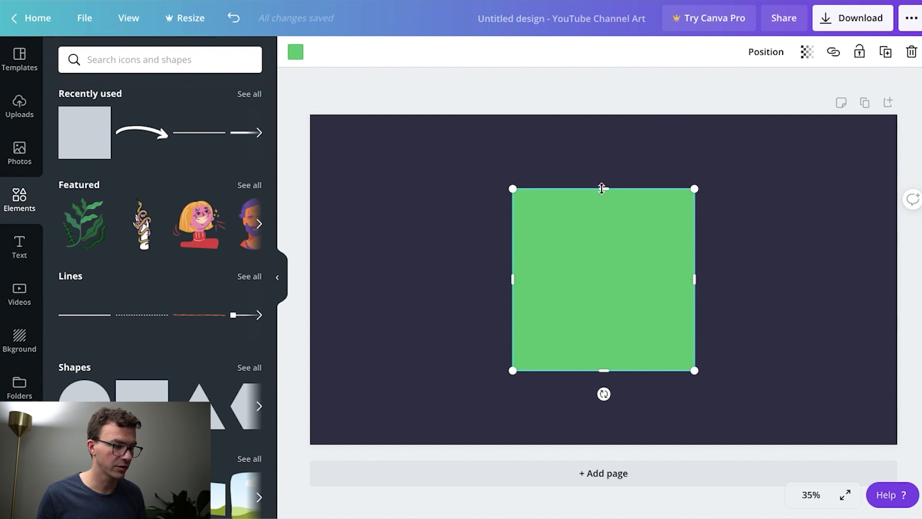
left_click_drag(602, 188, 615, 272)
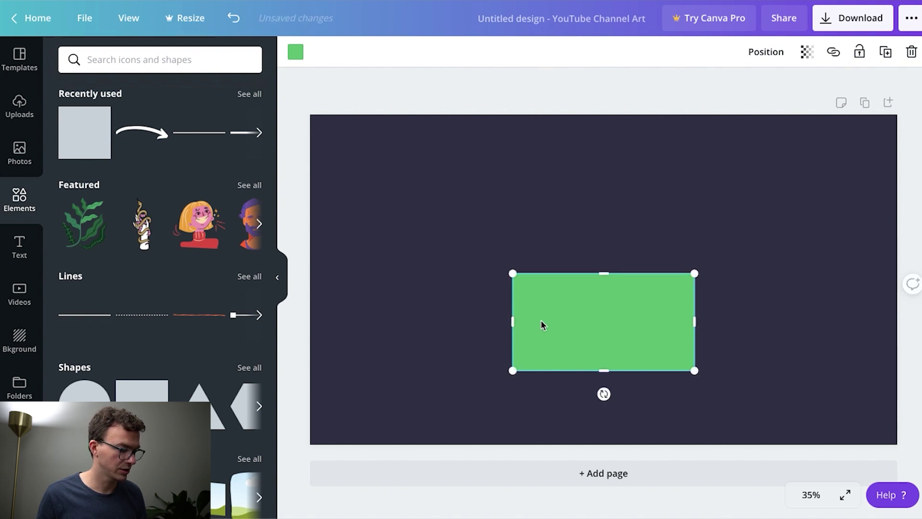
left_click_drag(541, 326, 451, 325)
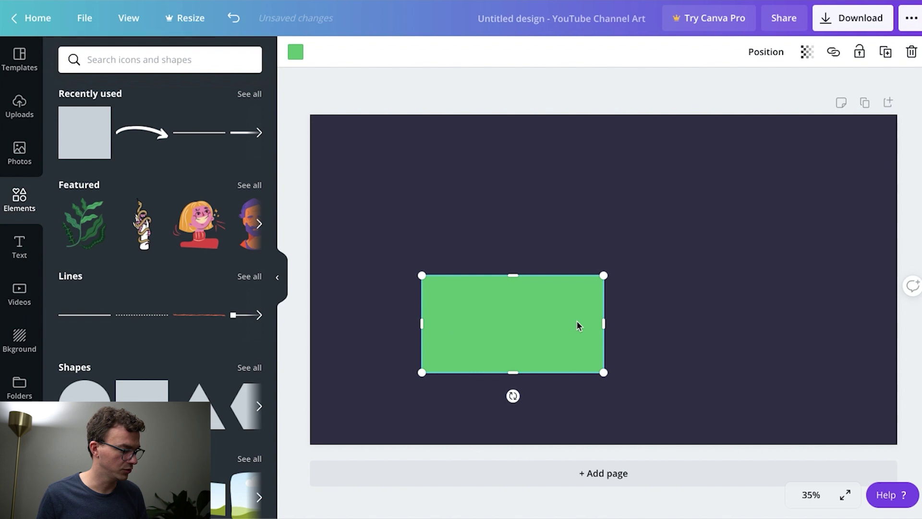
left_click_drag(604, 323, 778, 324)
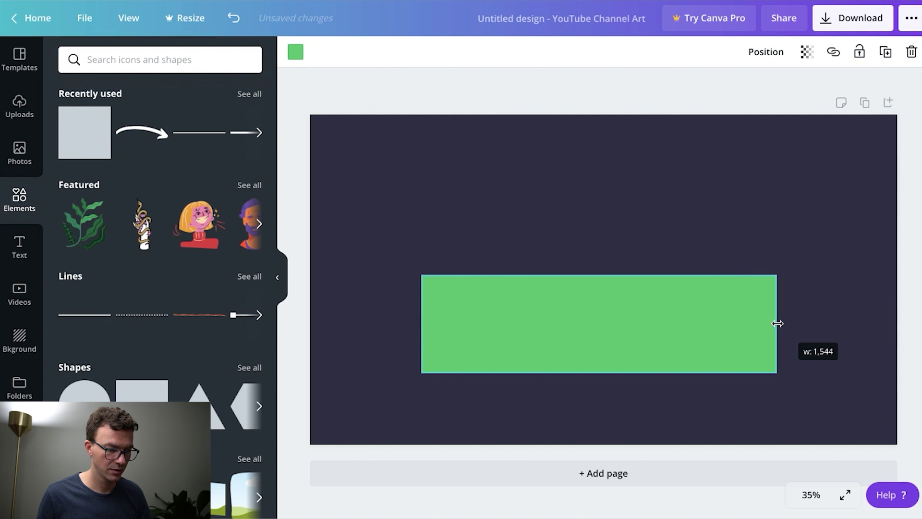
left_click_drag(777, 323, 776, 323)
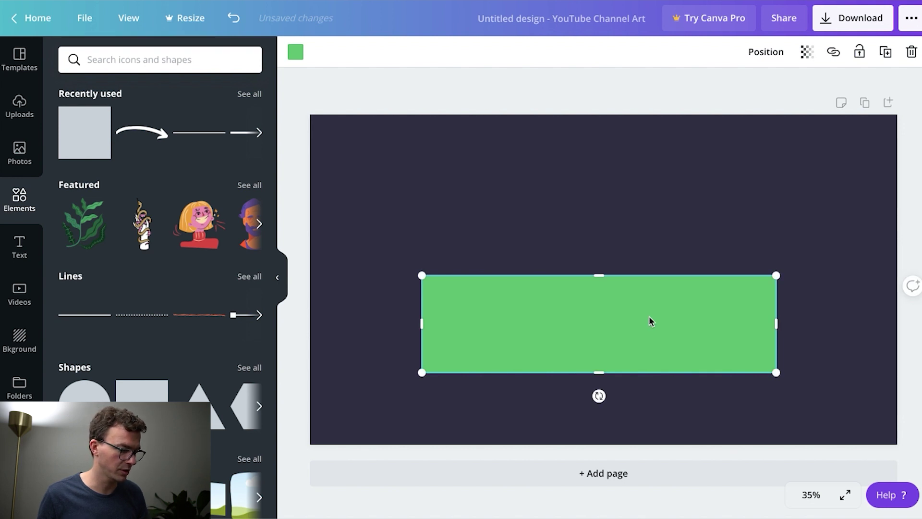
left_click_drag(649, 318, 651, 277)
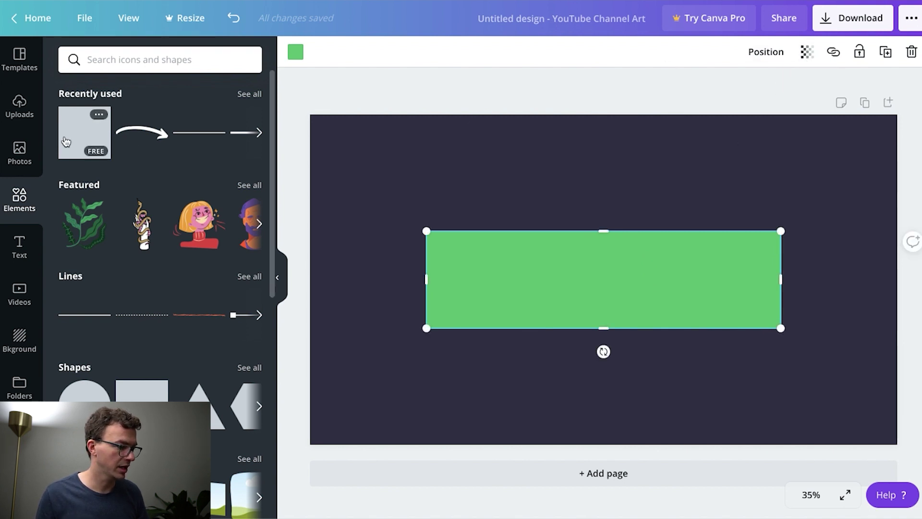
left_click(156, 387)
Add a second square shape to the banner and colour it purple
left_click(363, 282)
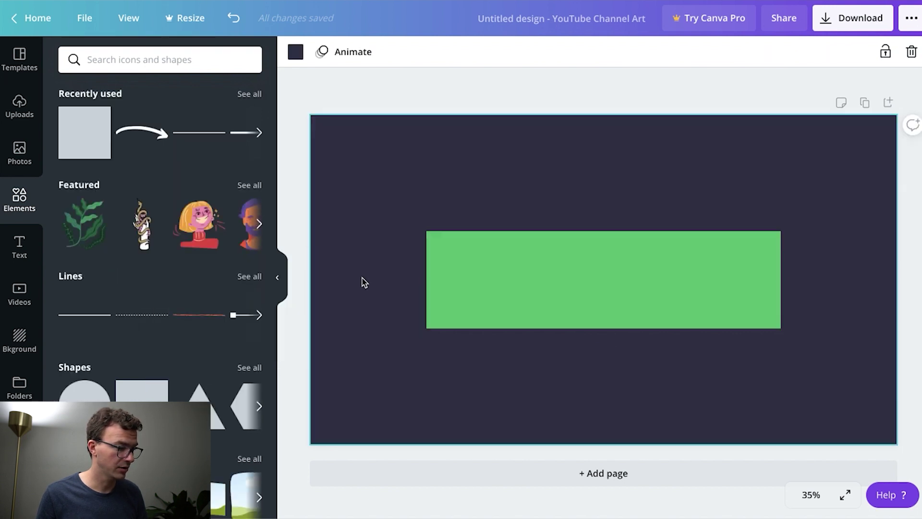
left_click(141, 392)
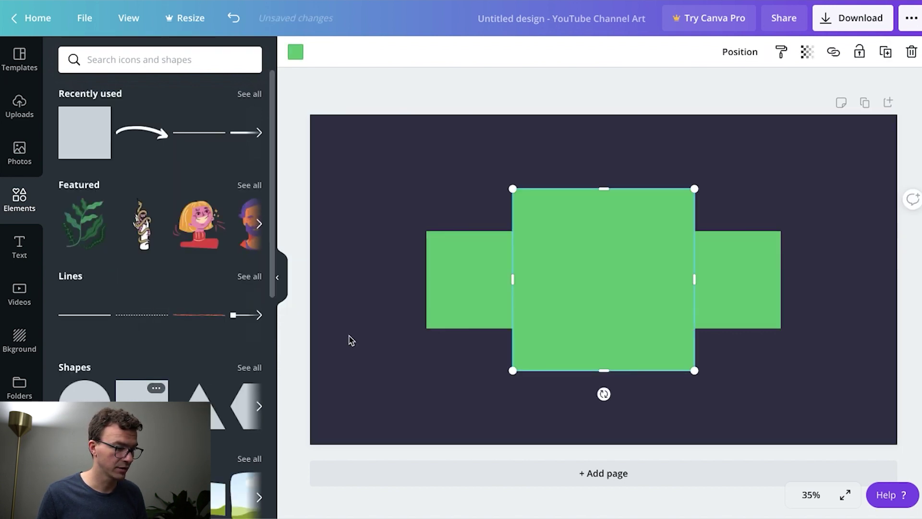
left_click(296, 54)
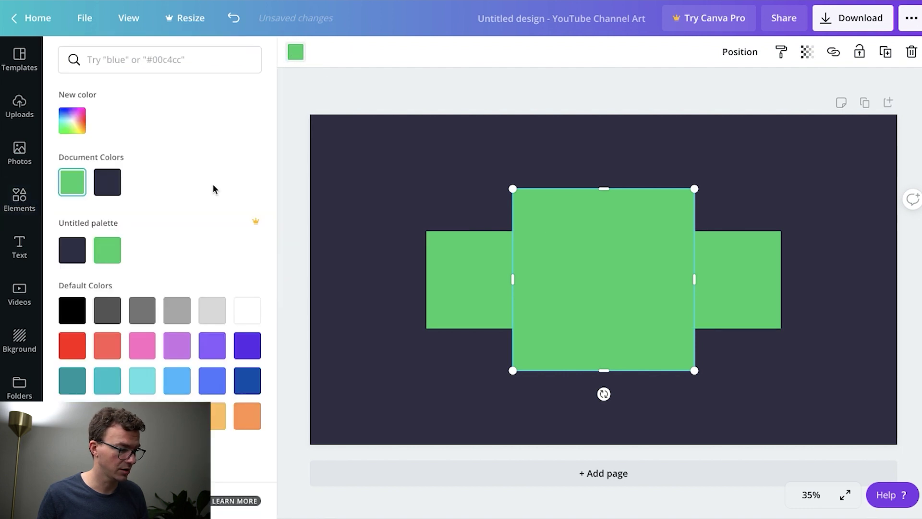
left_click(177, 346)
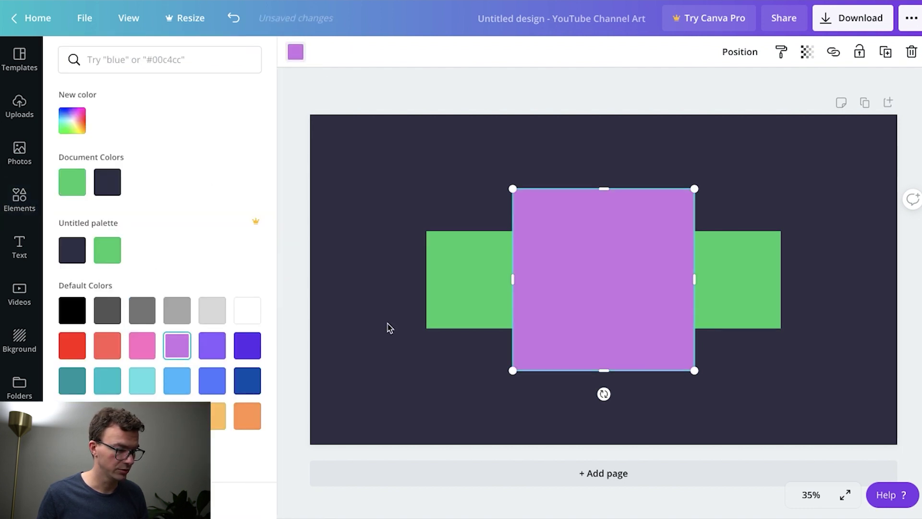
Resize the purple rectangle to the green bar's height and width, then shift it down to reveal the green one
left_click_drag(605, 191, 606, 231)
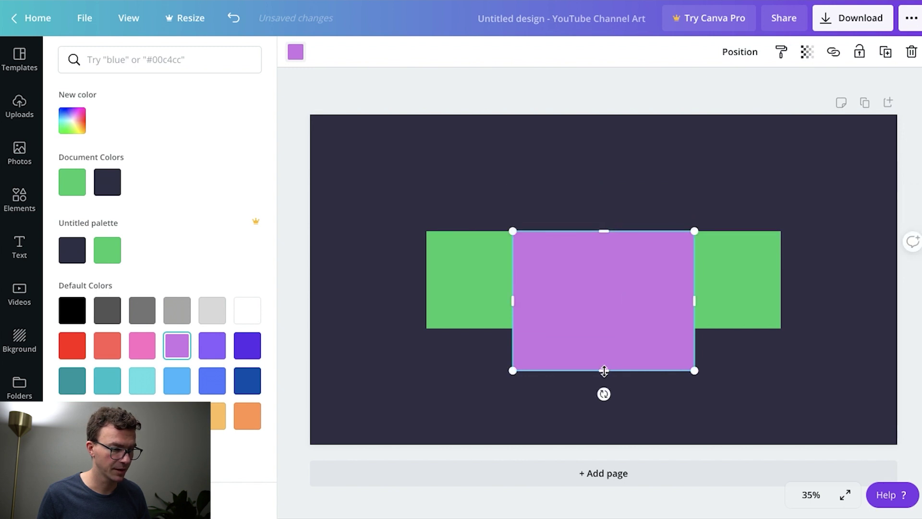
left_click_drag(604, 370, 603, 328)
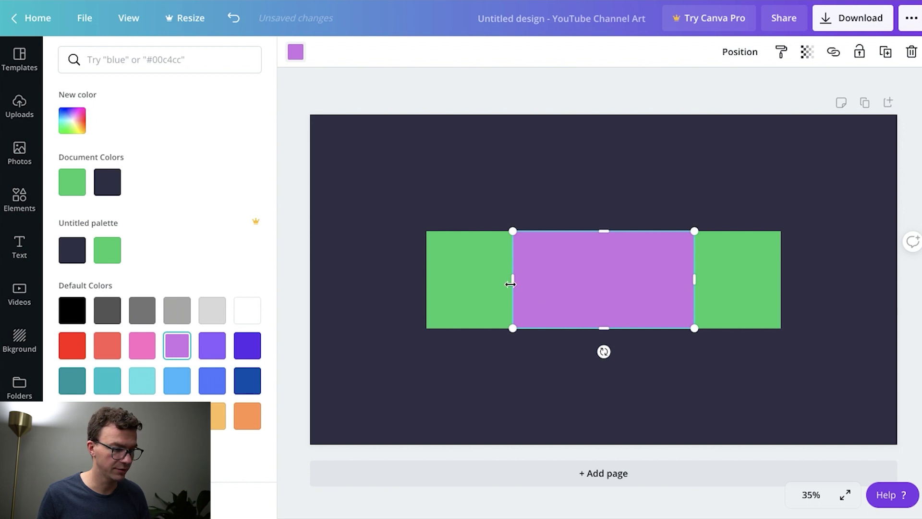
left_click_drag(511, 282, 362, 285)
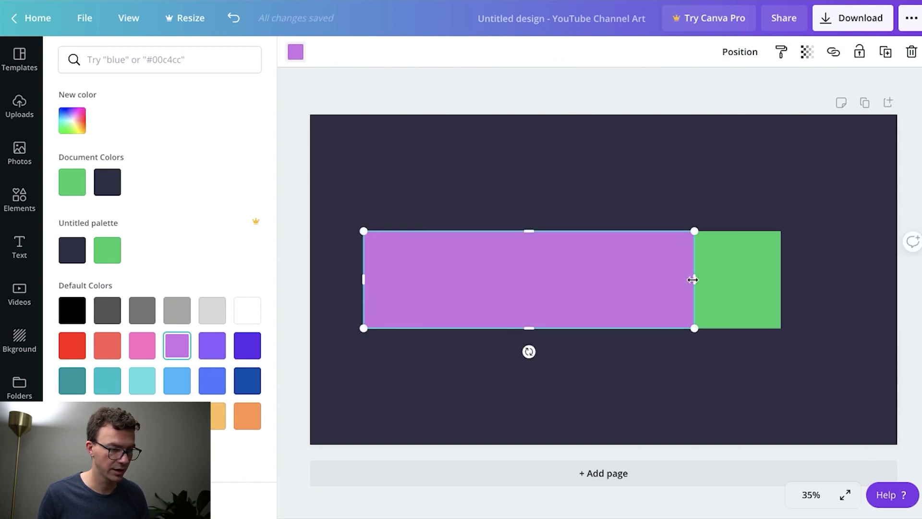
left_click_drag(695, 278, 788, 276)
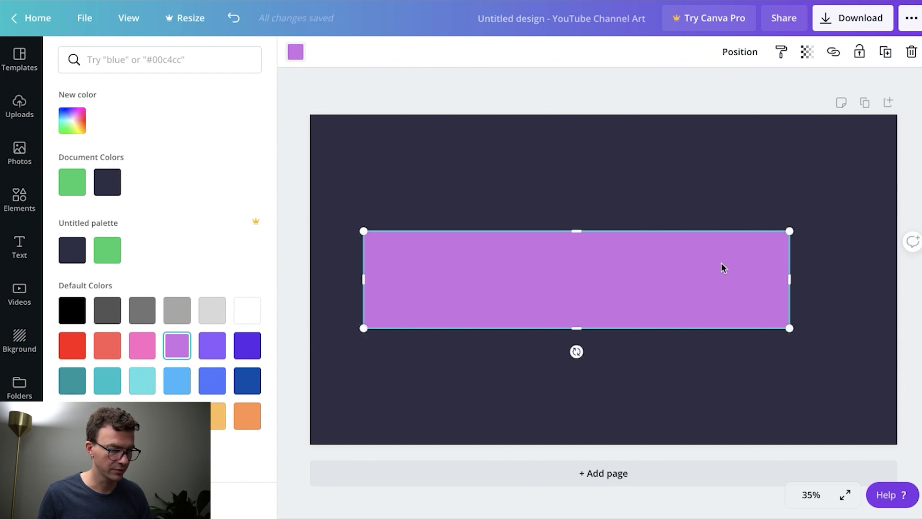
left_click_drag(724, 268, 749, 266)
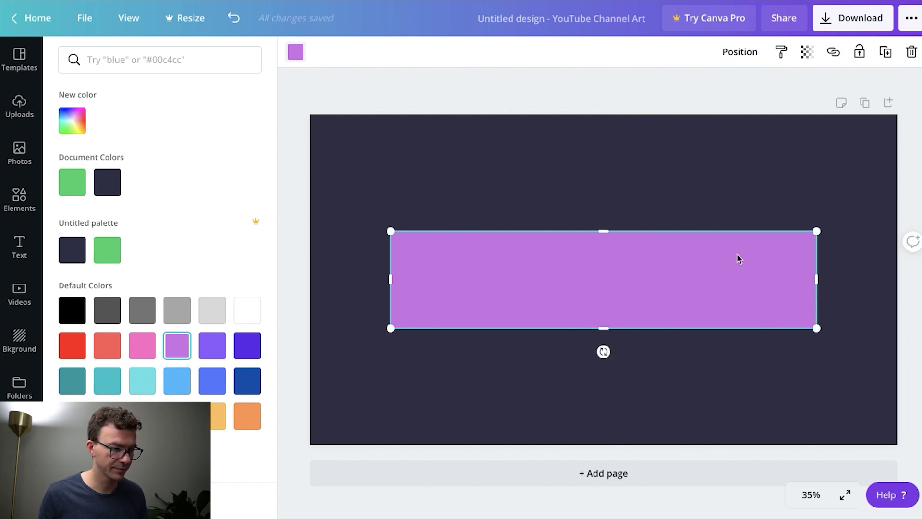
left_click_drag(738, 259, 751, 287)
Set the green rectangle's transparency to 50
left_click(728, 251)
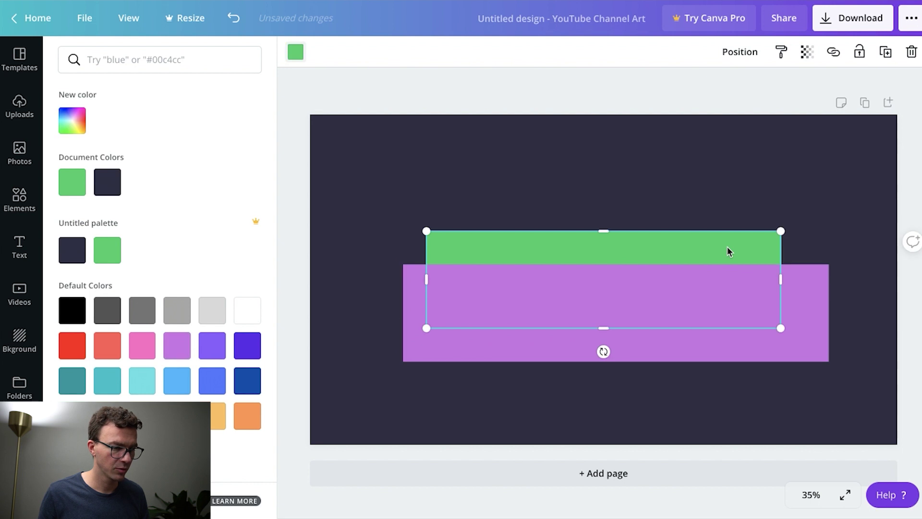
left_click(807, 52)
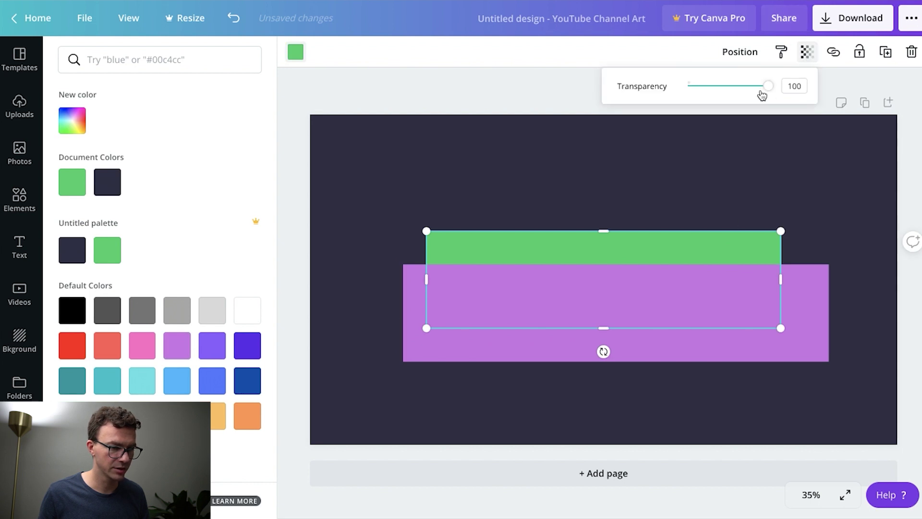
left_click_drag(768, 87, 729, 95)
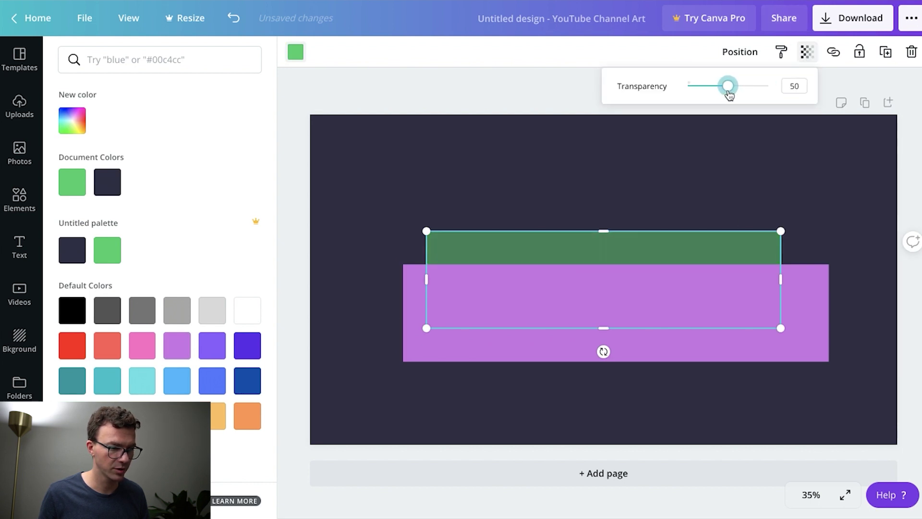
Move the purple rectangle back over the green bar and set its transparency to 49
left_click(812, 282)
left_click_drag(811, 264, 800, 249)
left_click(807, 52)
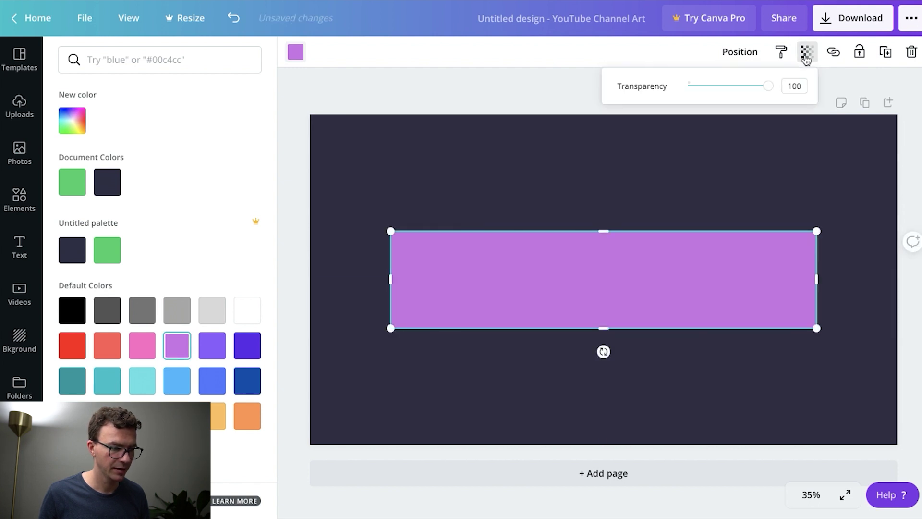
left_click_drag(795, 82, 742, 87)
right_click(729, 85)
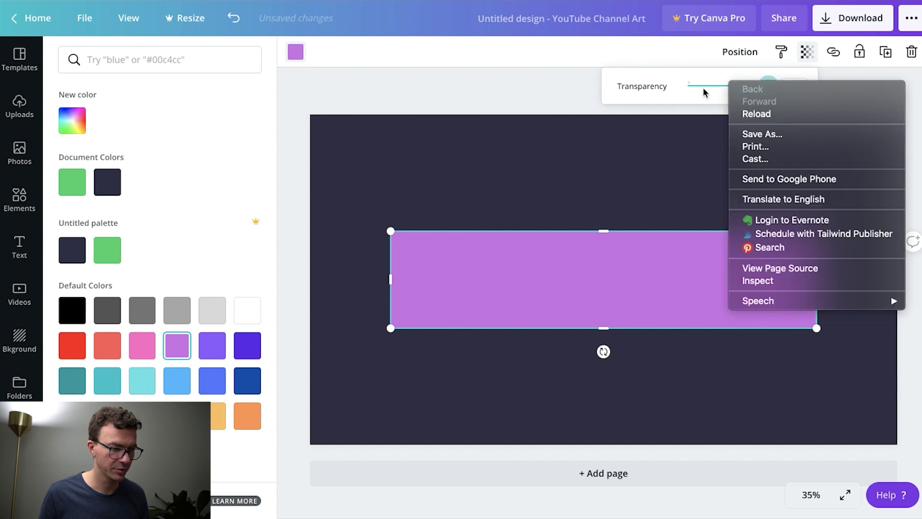
left_click(721, 91)
right_click(725, 86)
left_click(729, 89)
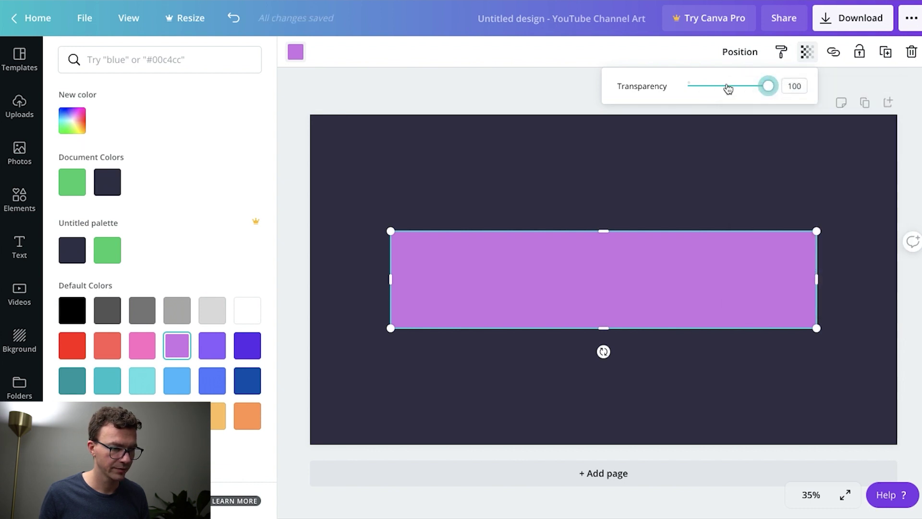
left_click(729, 87)
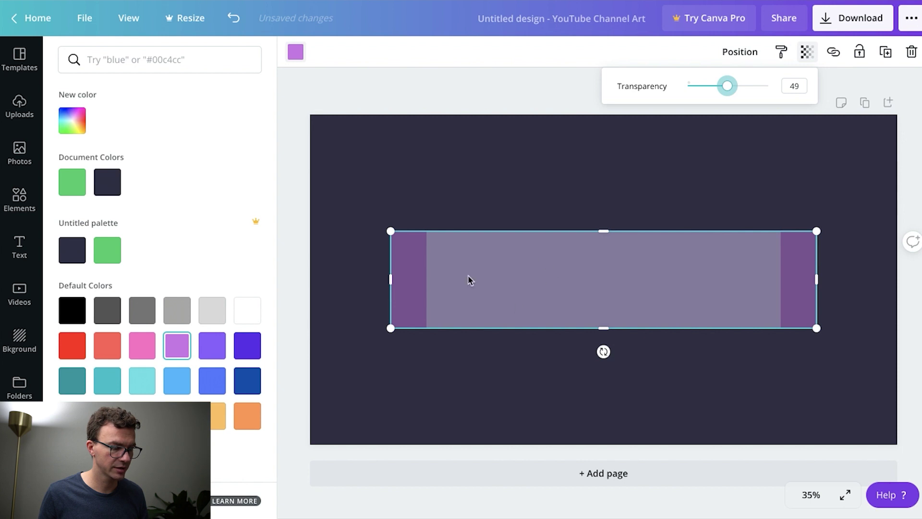
key("Escape")
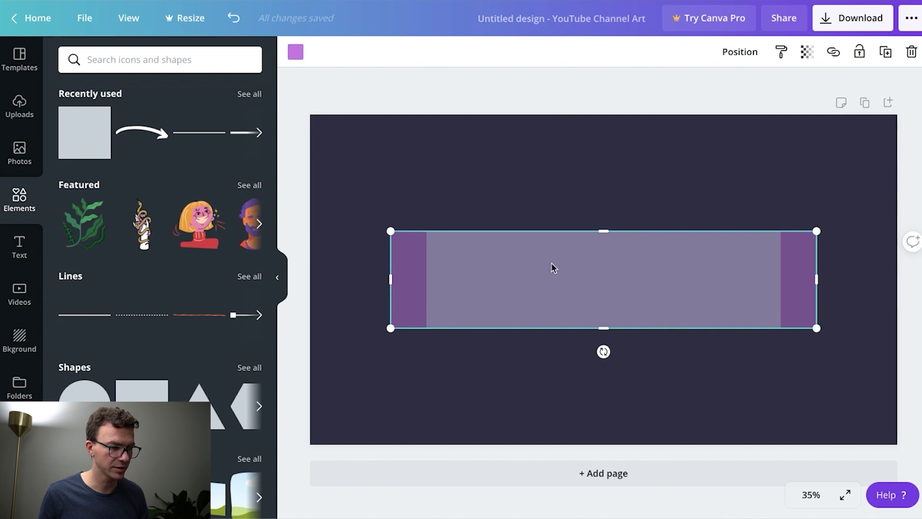
left_click(463, 201)
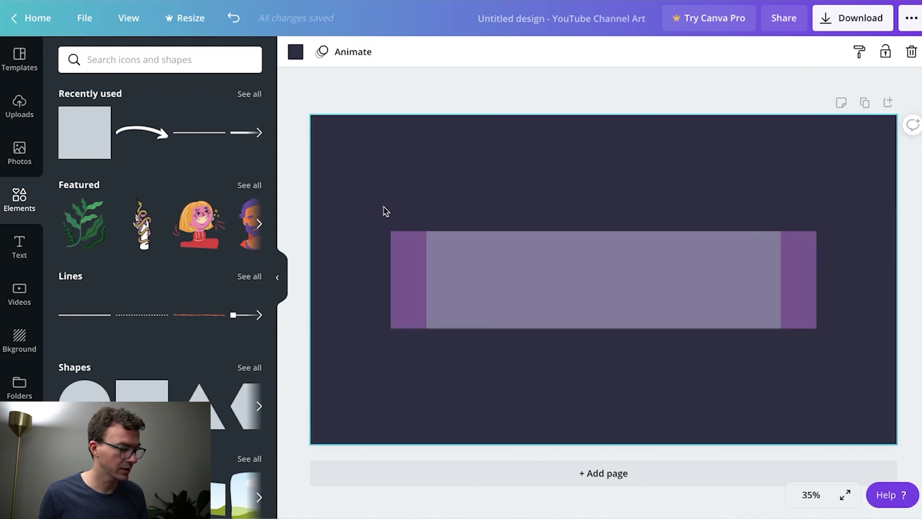
Show rulers and place guides at the top, bottom, left and right edges of the rectangles
left_click(128, 21)
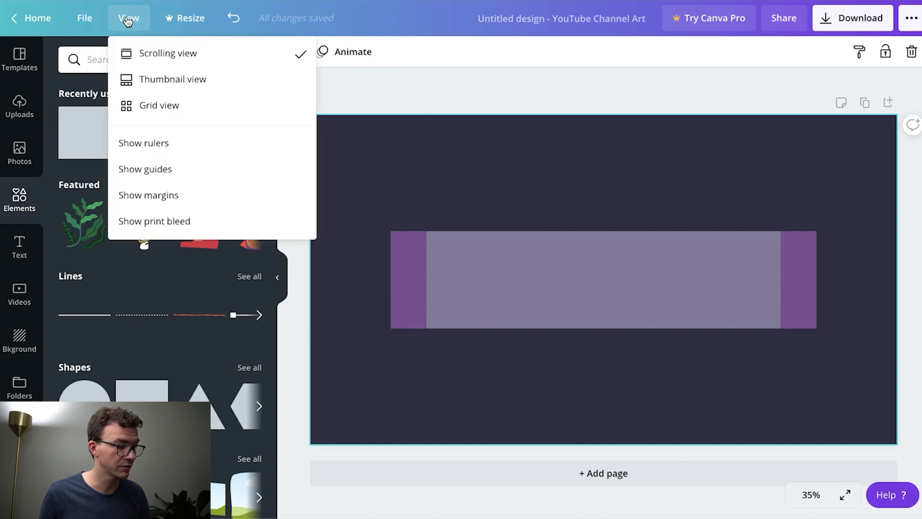
left_click(154, 147)
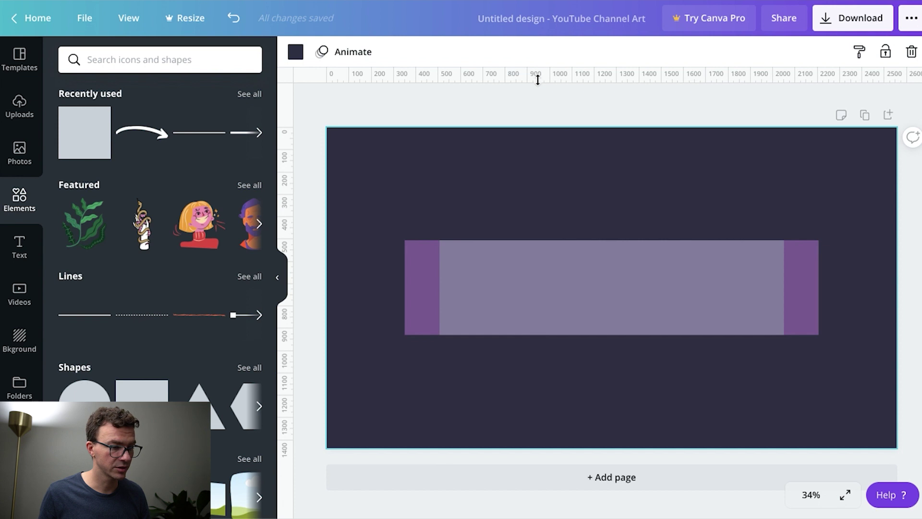
left_click_drag(537, 80, 575, 240)
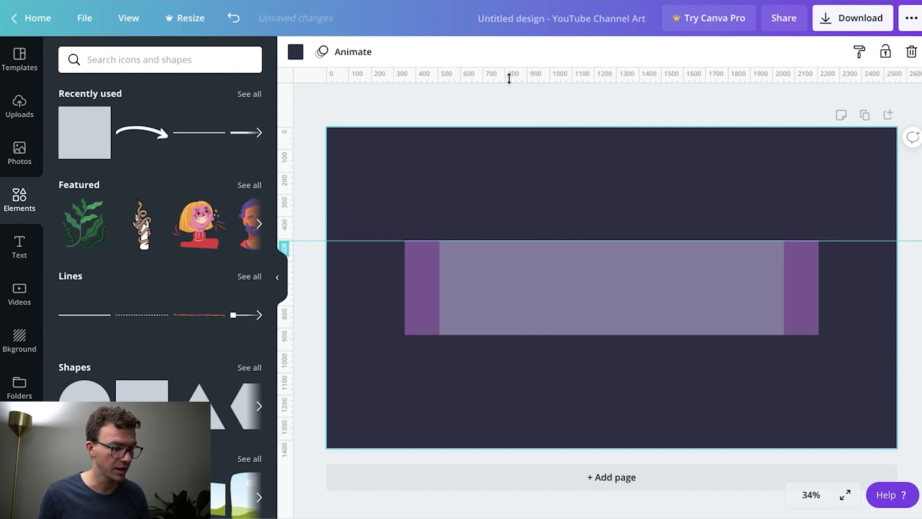
left_click(512, 88)
left_click_drag(509, 78, 572, 335)
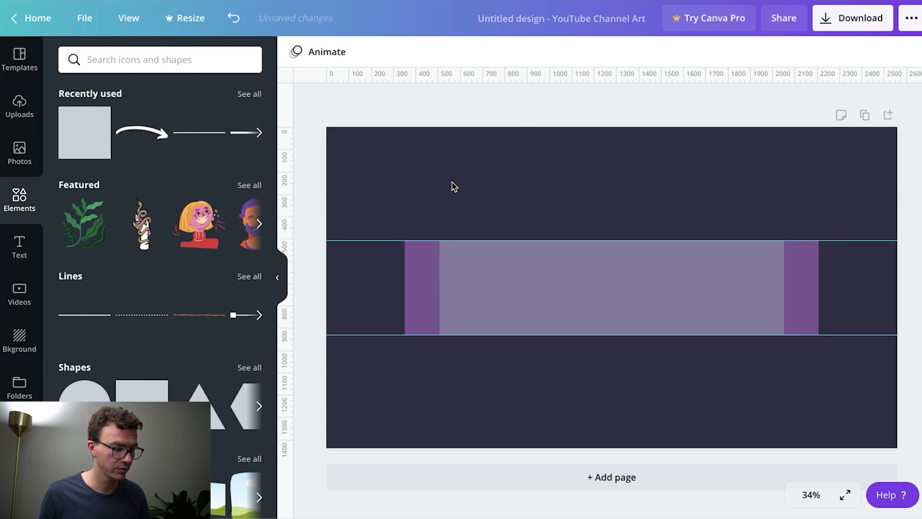
left_click_drag(290, 200, 820, 241)
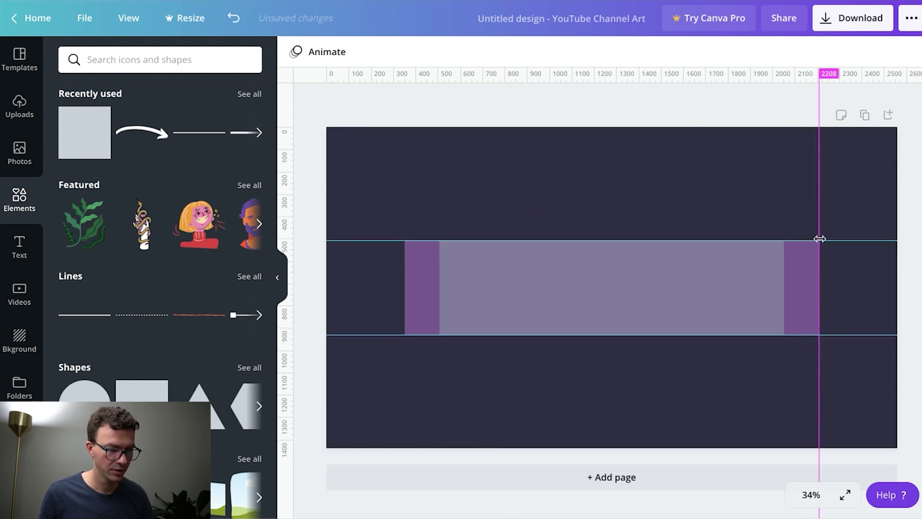
left_click_drag(290, 163, 789, 182)
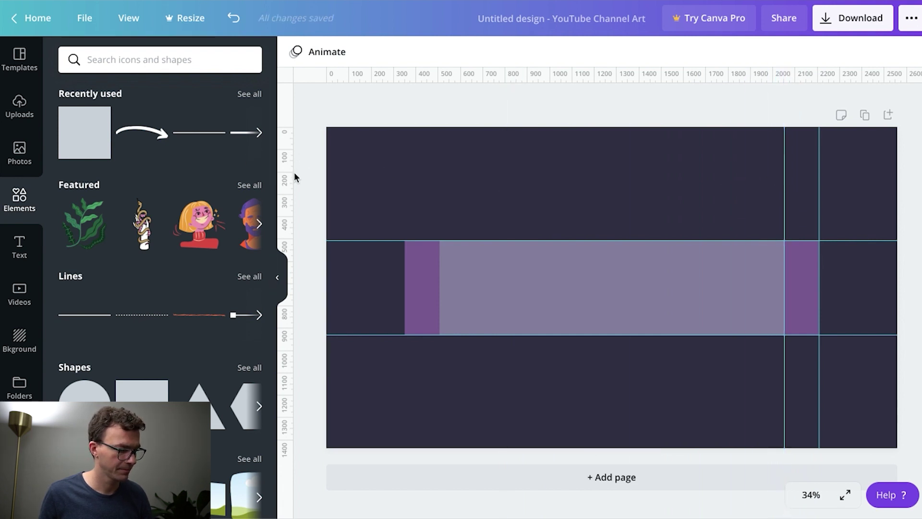
left_click_drag(293, 177, 437, 186)
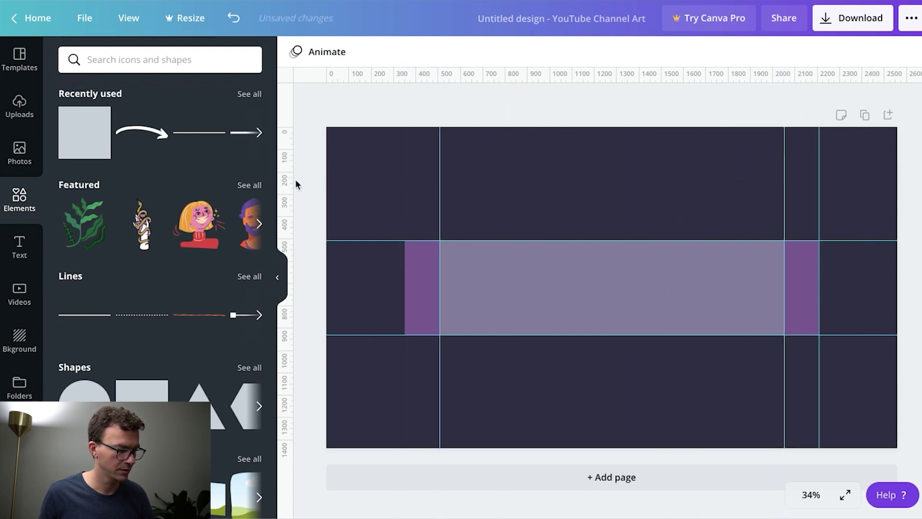
left_click_drag(292, 180, 405, 183)
Delete the purple and green rectangles, leaving a plain navy page
left_click(418, 275)
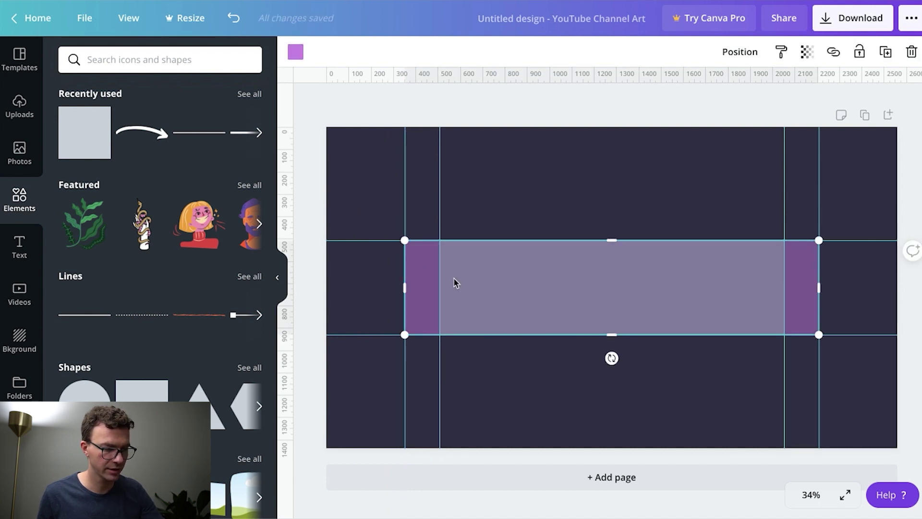
key("Delete")
left_click(499, 298)
key("Delete")
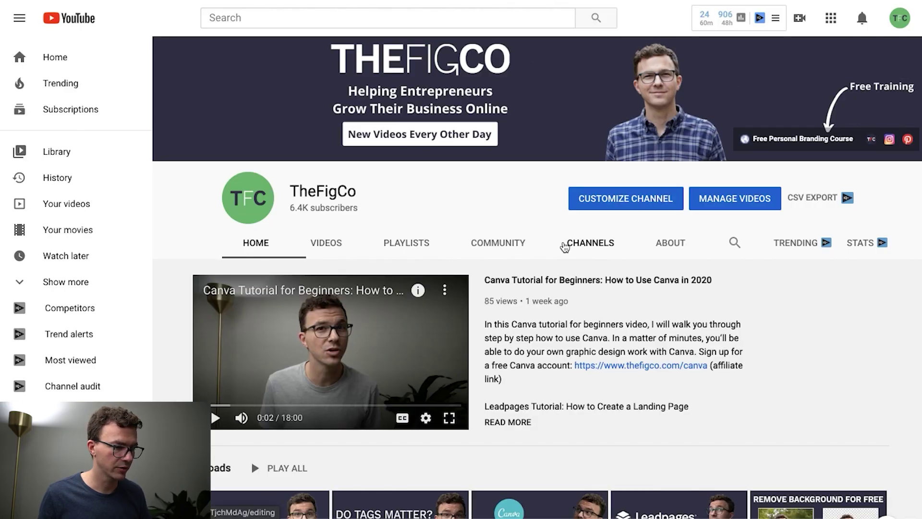
mouse_move(614, 89)
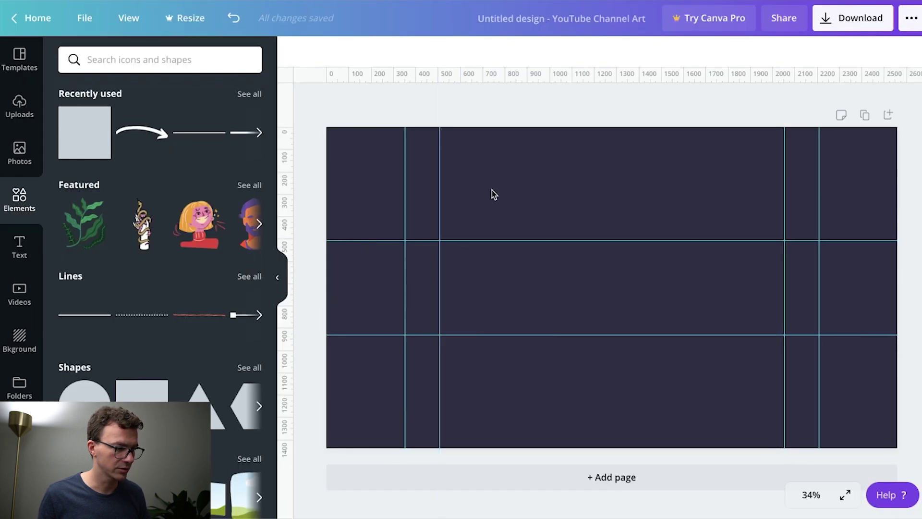
Rename the design to 'TheFigCo Channel Art'
left_click(550, 19)
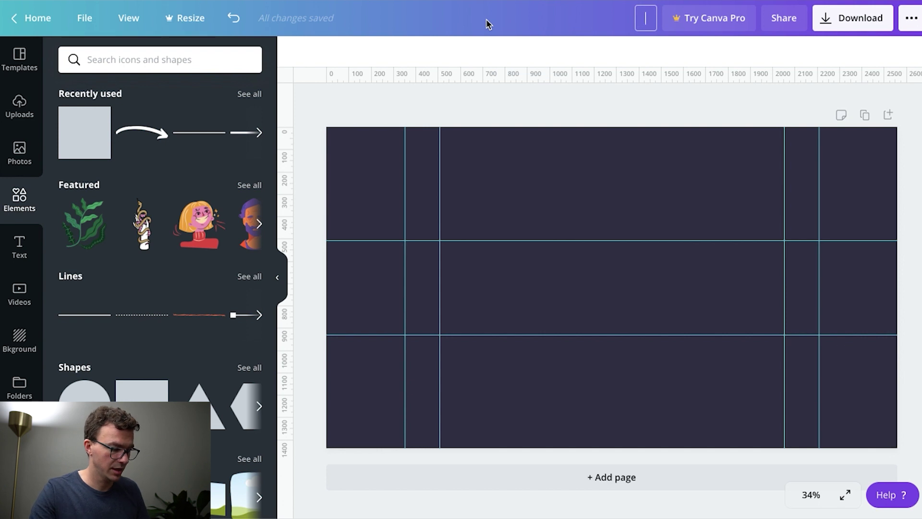
type("TheFigCo")
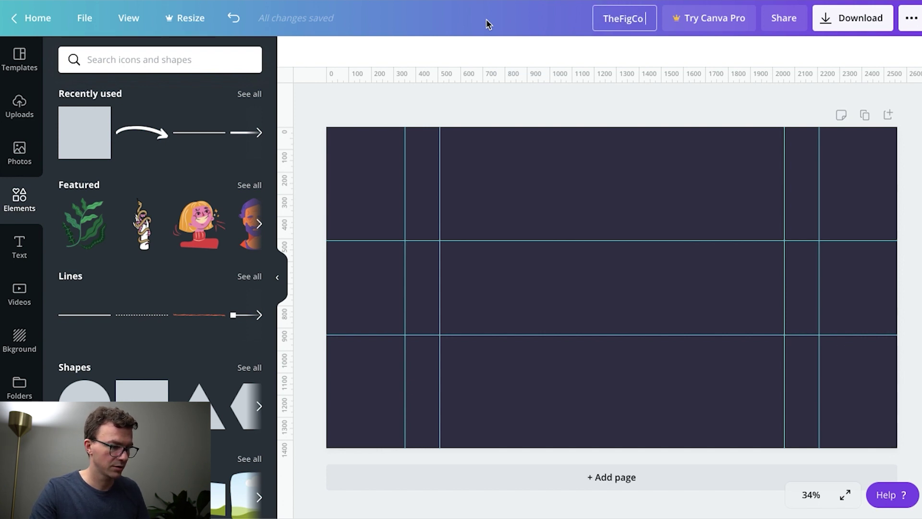
type(" Channel Art")
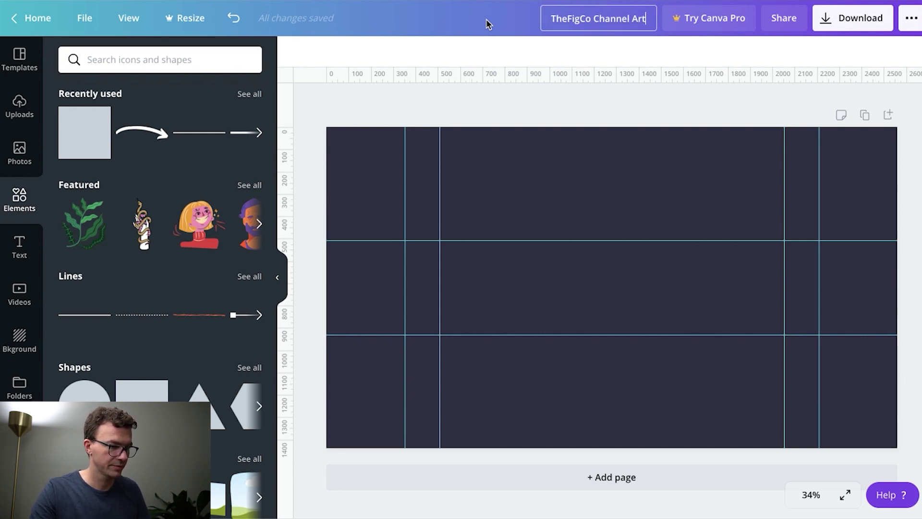
key("Return")
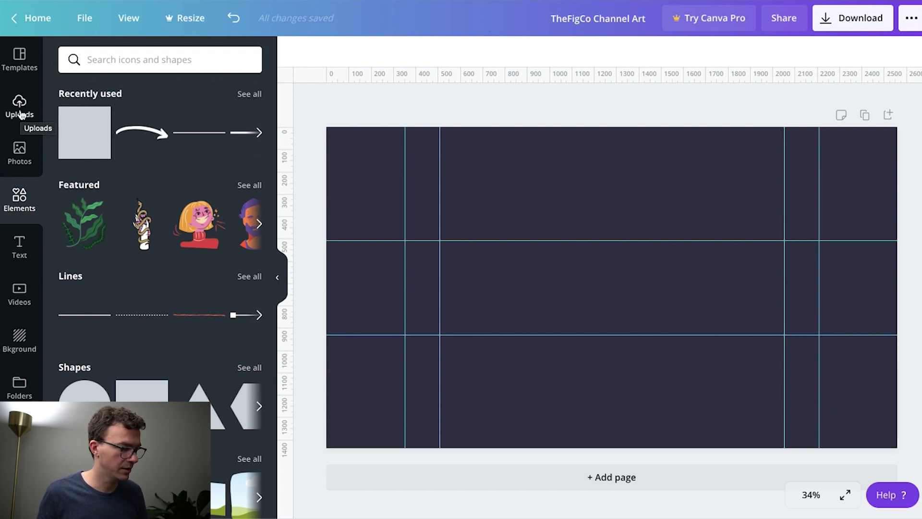
Add the cut-out portrait from Uploads to the centre of the banner
left_click(20, 108)
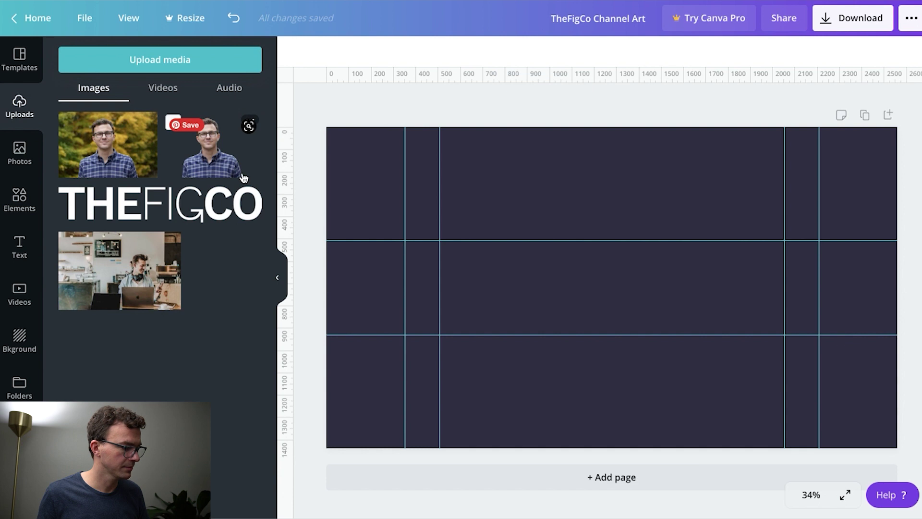
left_click(212, 158)
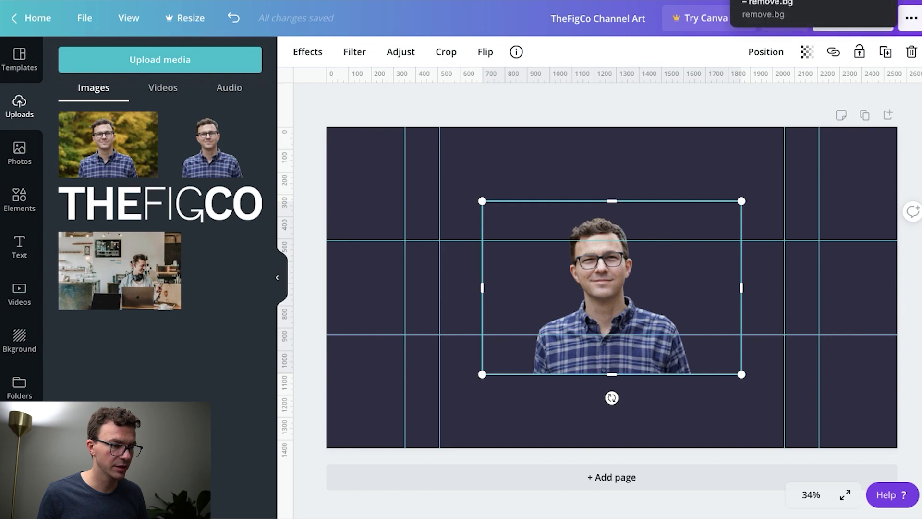
left_click(769, 1)
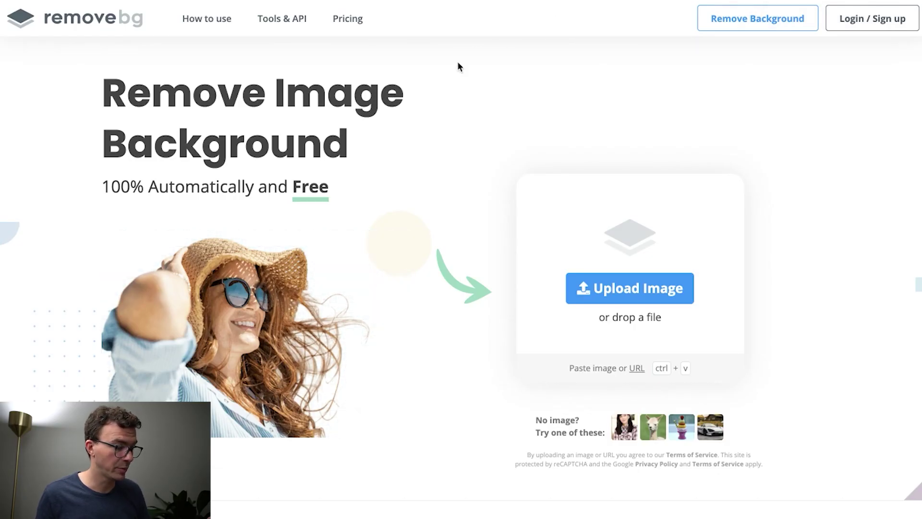
Upload the portrait JPG from Finder to remove.bg to strip its background
key("super+Tab")
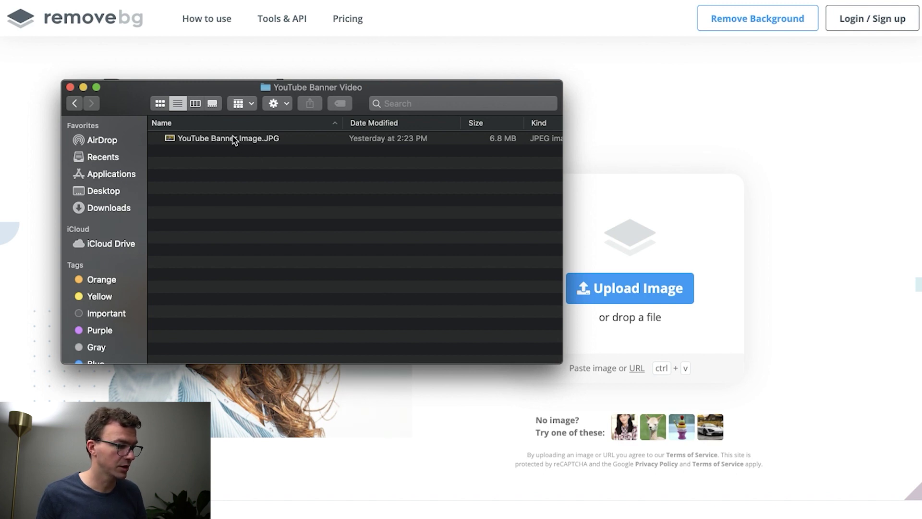
left_click_drag(233, 138, 671, 268)
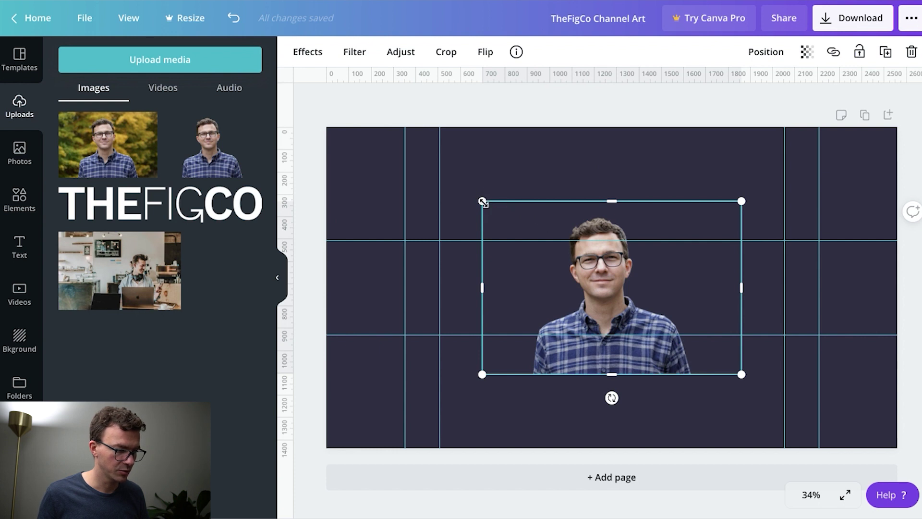
Shrink the cut-out portrait to about 680 × 453 and place it right of centre on the lower guide
left_click_drag(478, 199, 584, 241)
mouse_move(607, 309)
left_mouse_down()
mouse_move(628, 261)
mouse_move(651, 272)
left_mouse_up()
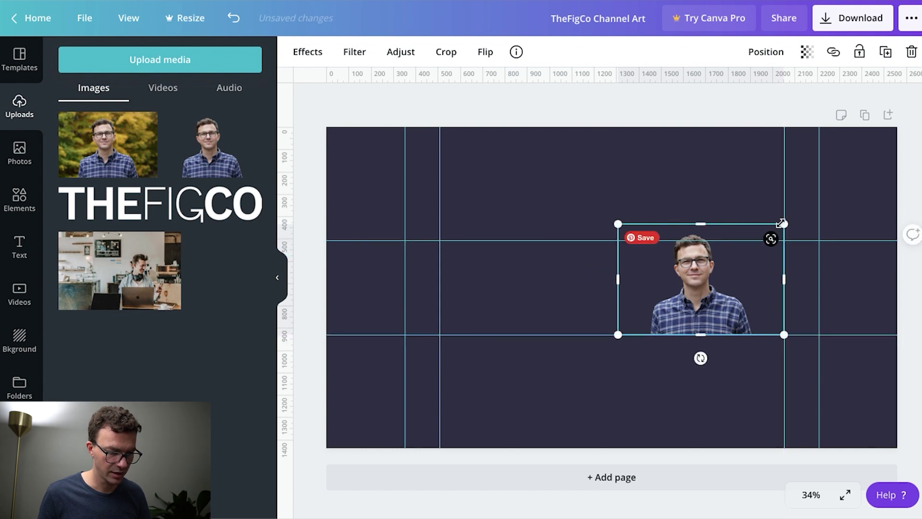
left_click_drag(783, 224, 764, 235)
left_click_drag(713, 264, 747, 262)
left_click(694, 178)
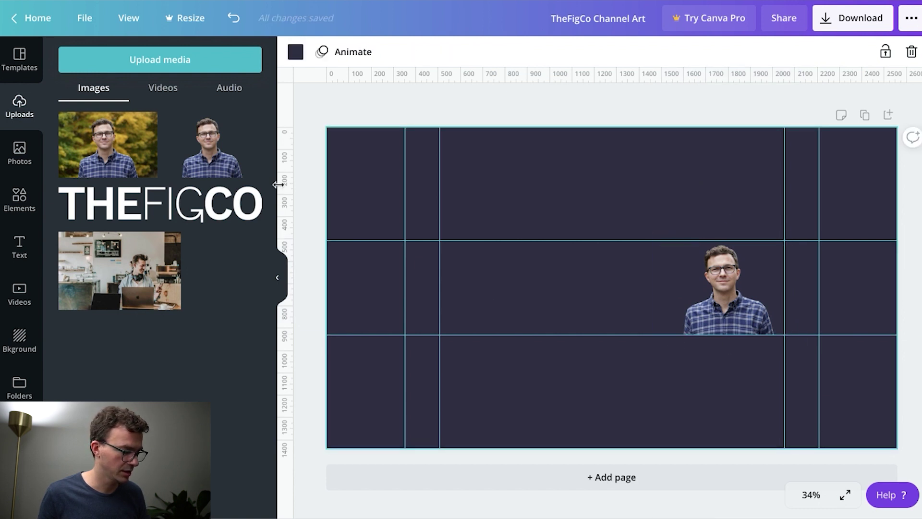
Add the white THEFIGCO logo from Uploads, shrink it, and place it left in the middle band
left_click(137, 204)
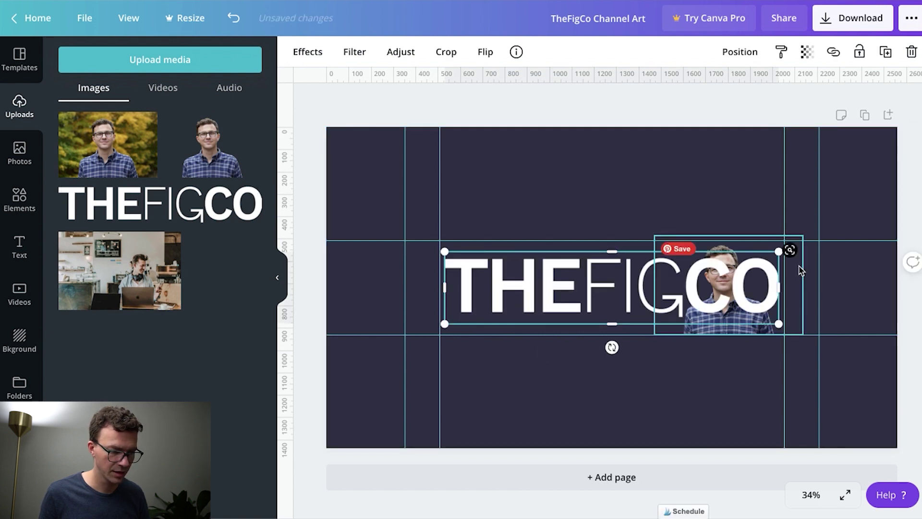
left_click_drag(778, 252, 589, 311)
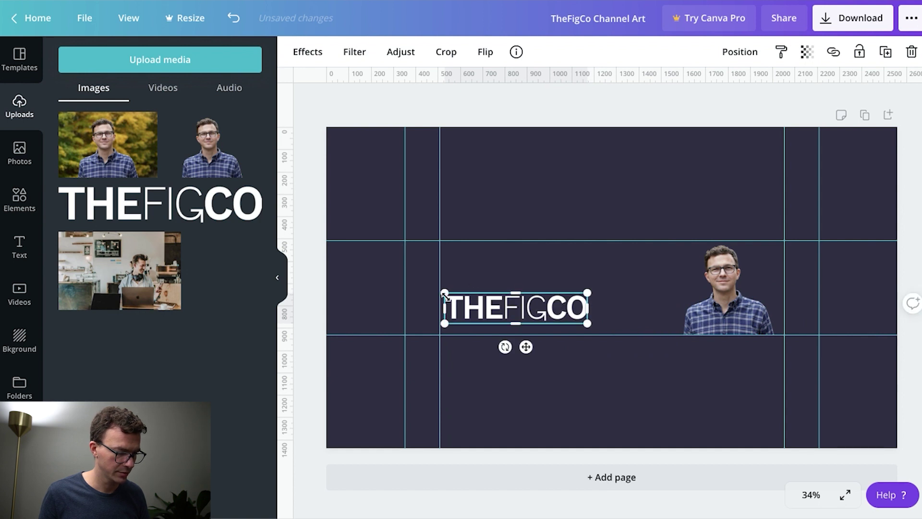
left_click_drag(446, 296, 499, 265)
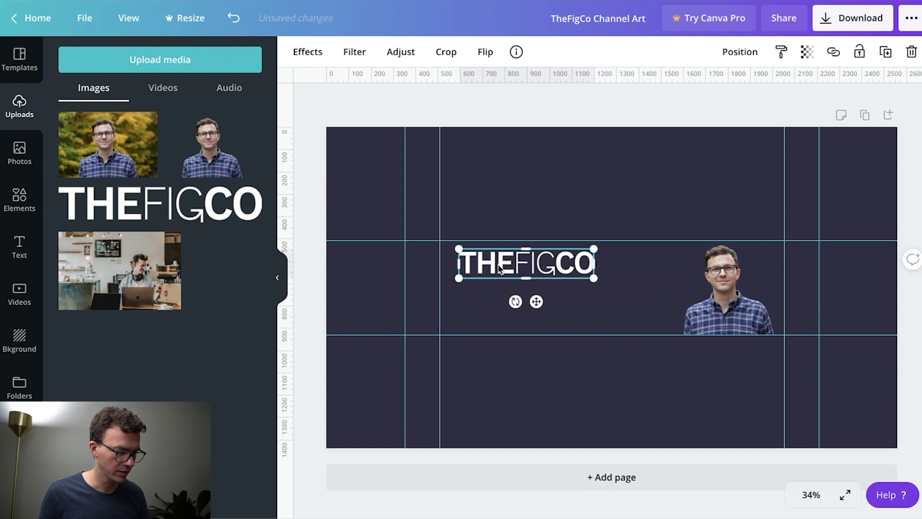
left_click(499, 190)
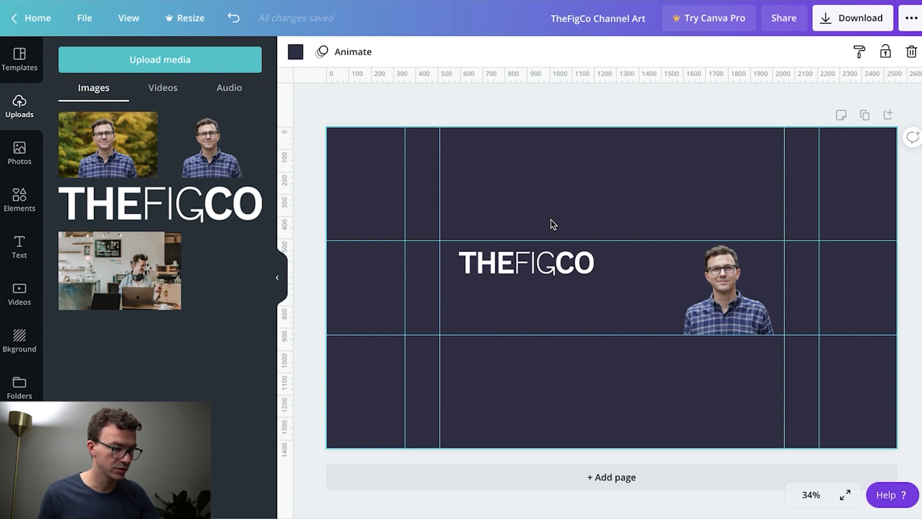
Add a text box with the two-line tagline 'Helping Entrepreneurs' / 'Grow Their Business Online'
key("t")
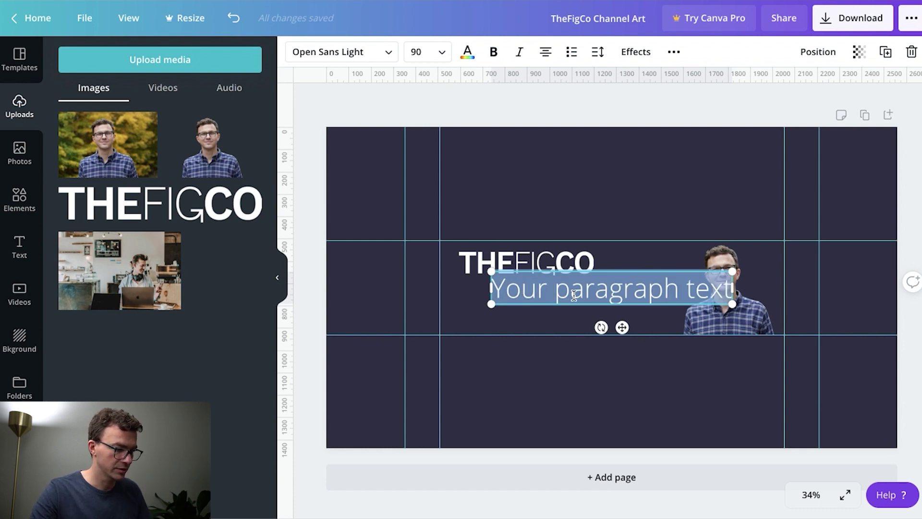
type("He")
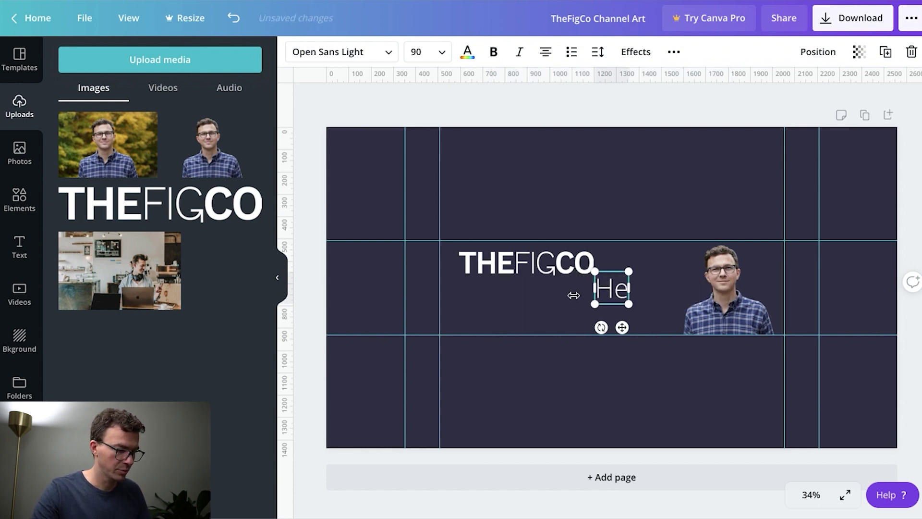
type("lping Entrepreneurs")
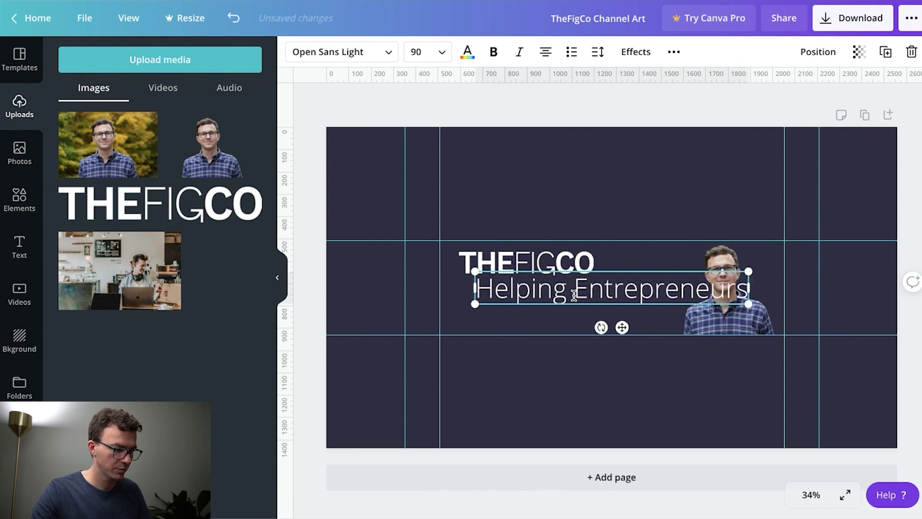
key("Return")
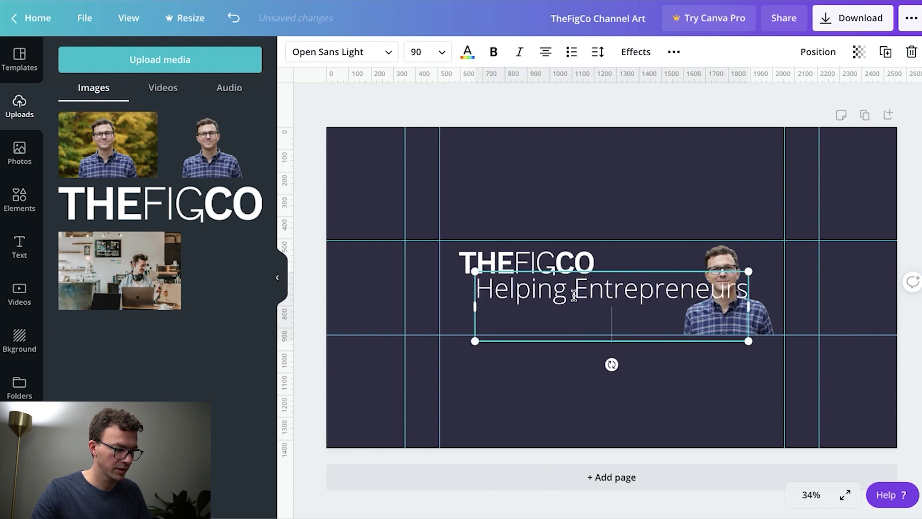
type("Grow T")
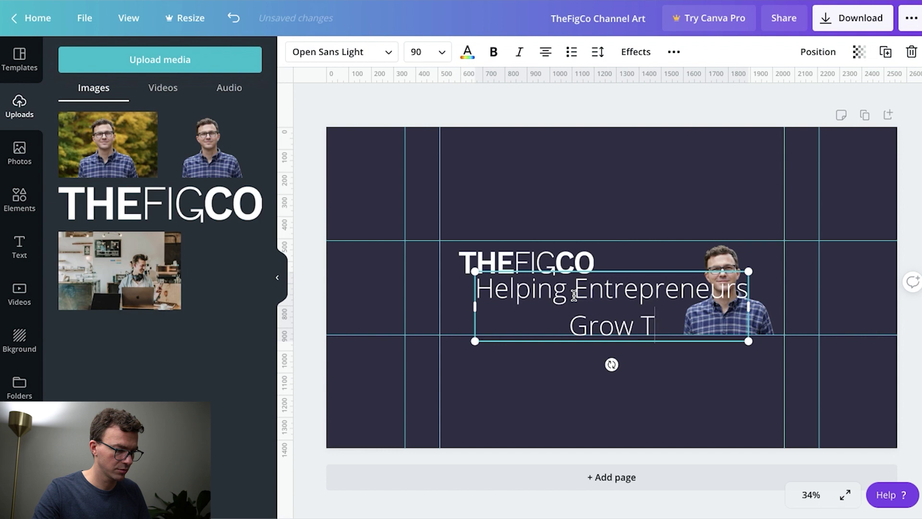
type("heir Business")
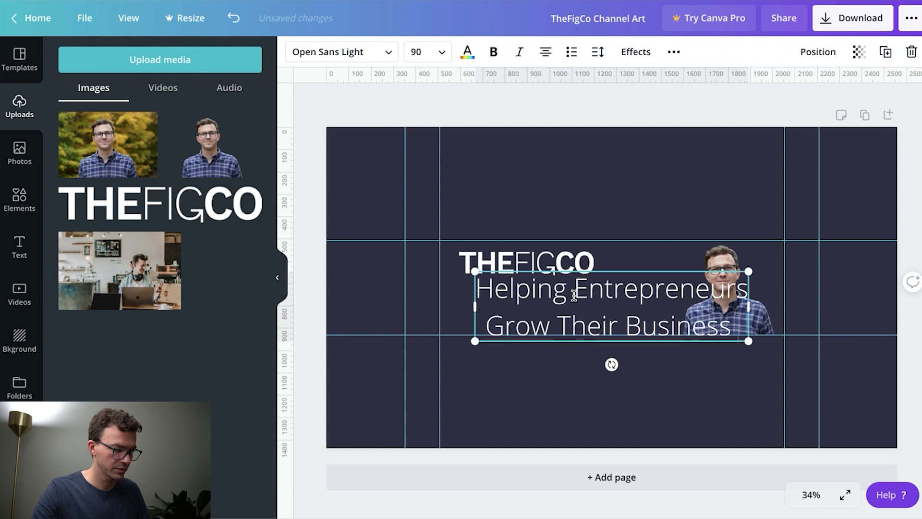
type(" Online")
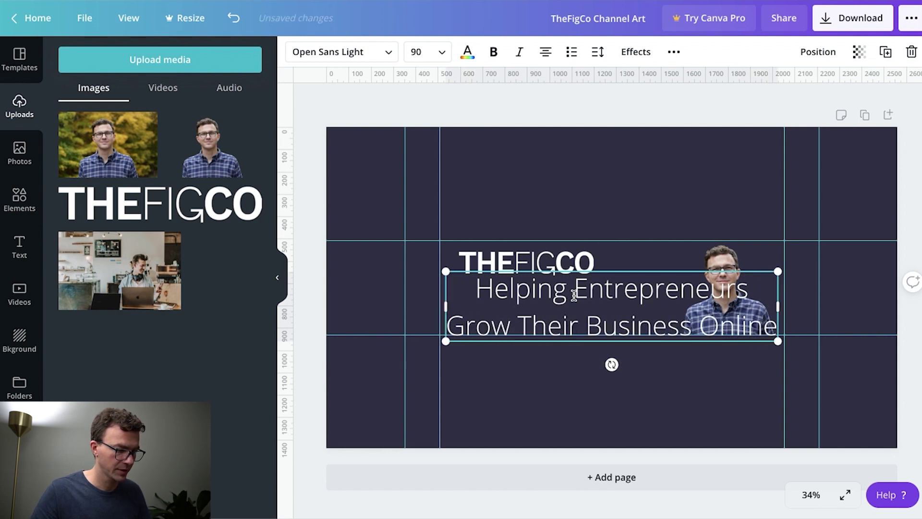
left_click(514, 393)
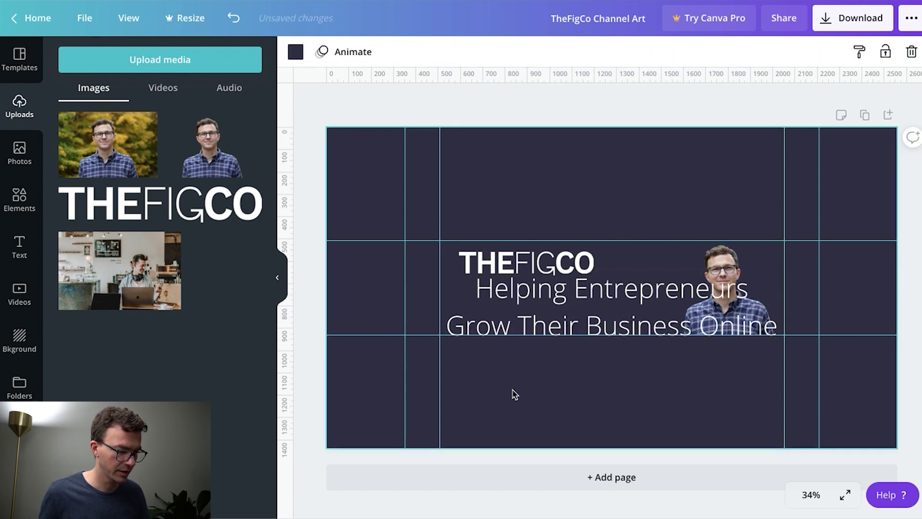
Resize the tagline box to fit under the logo and centre-align its text
left_click(520, 312)
left_click(545, 52)
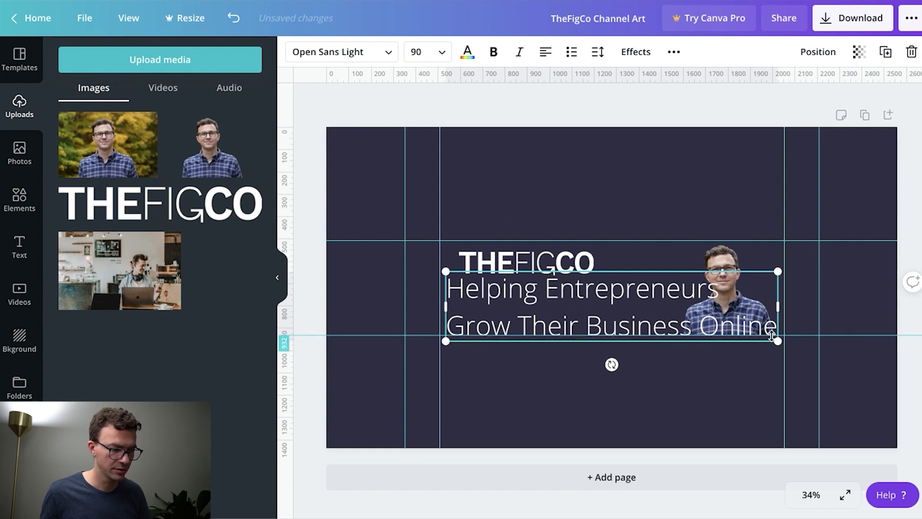
left_click_drag(756, 337, 642, 302)
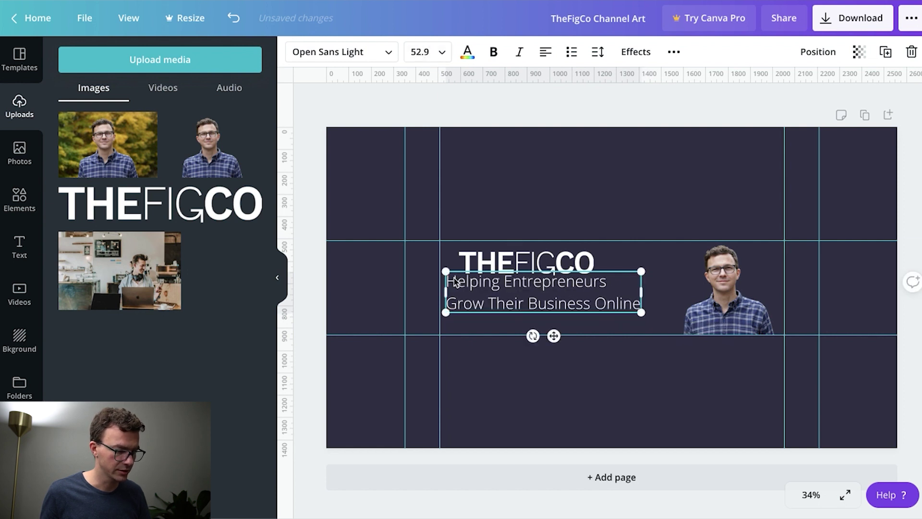
left_click_drag(444, 270, 491, 300)
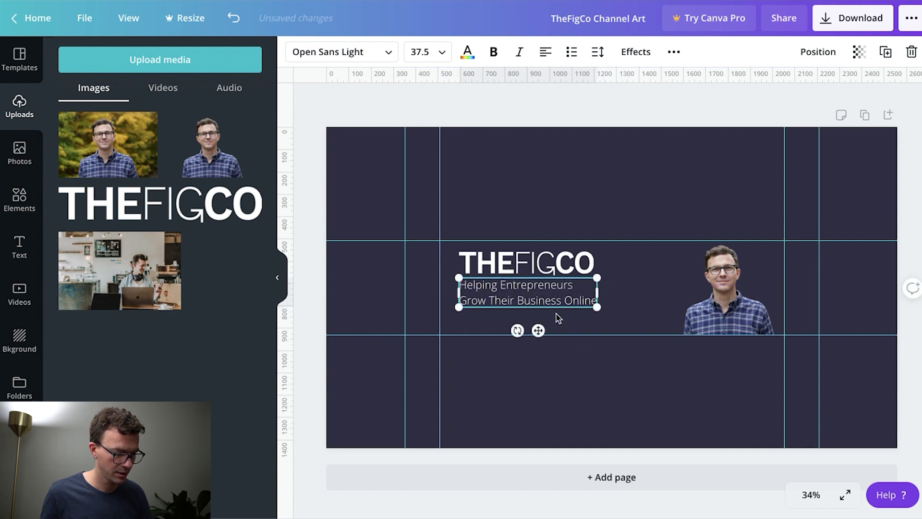
left_click(557, 318)
left_click(536, 301)
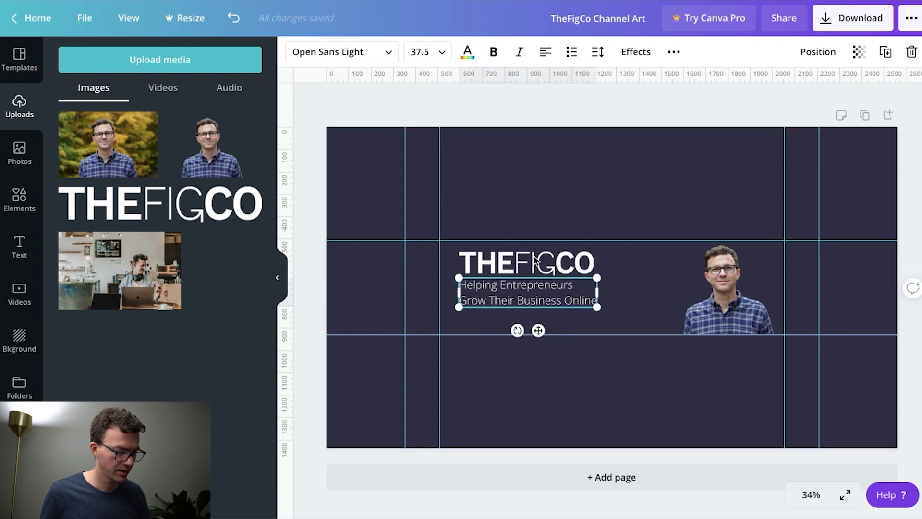
left_click(546, 53)
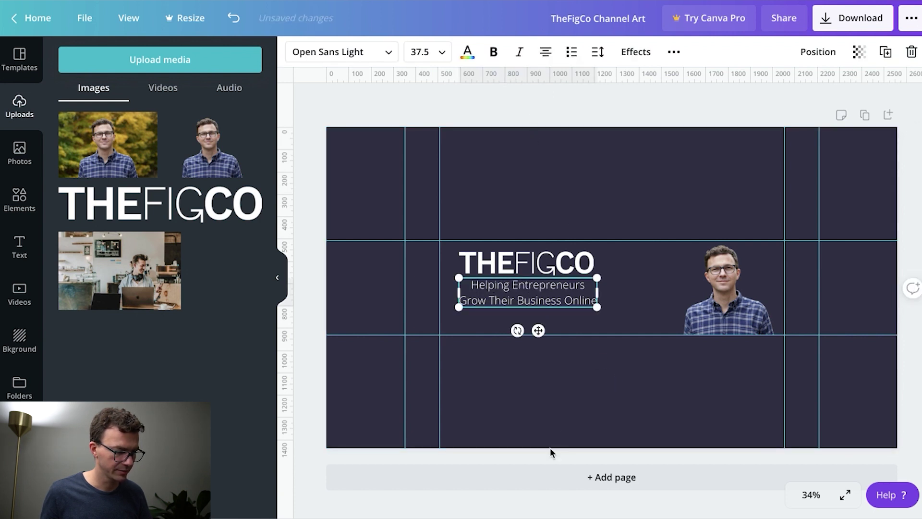
left_click(583, 398)
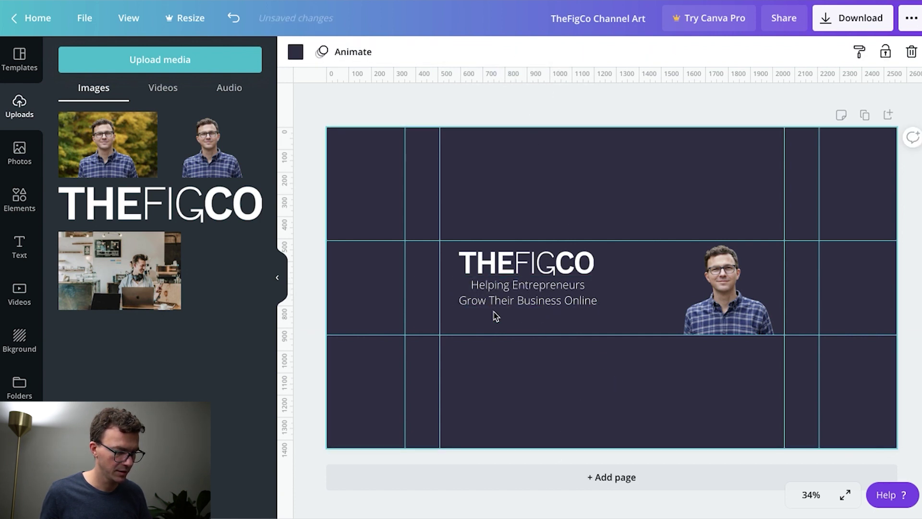
Set the tagline font size to 36
left_click(463, 304)
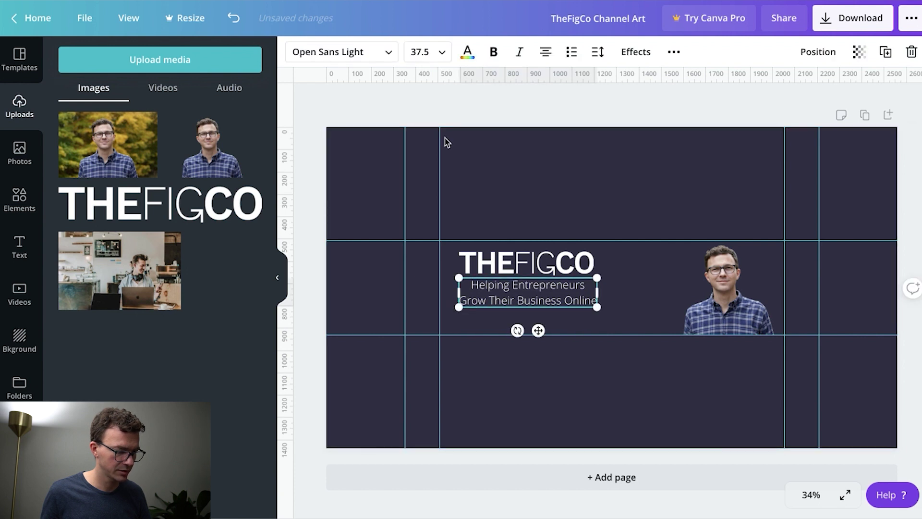
left_click(423, 54)
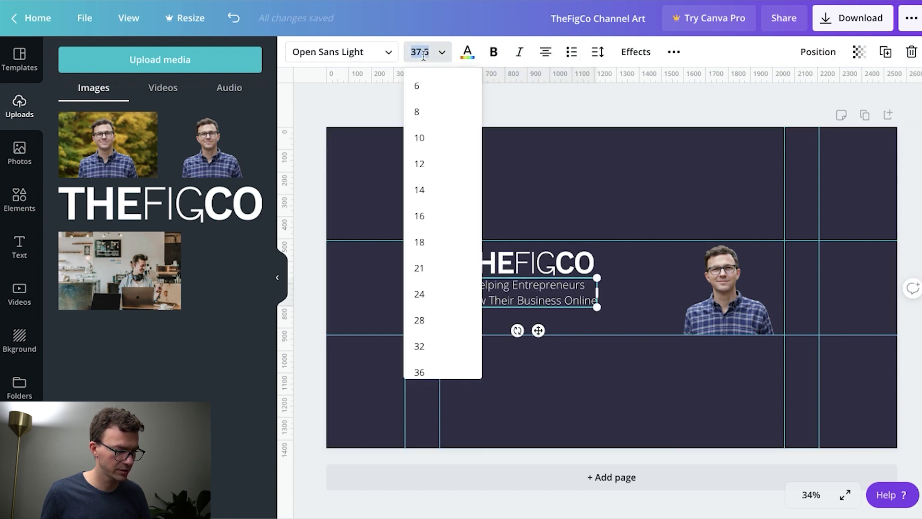
type("3")
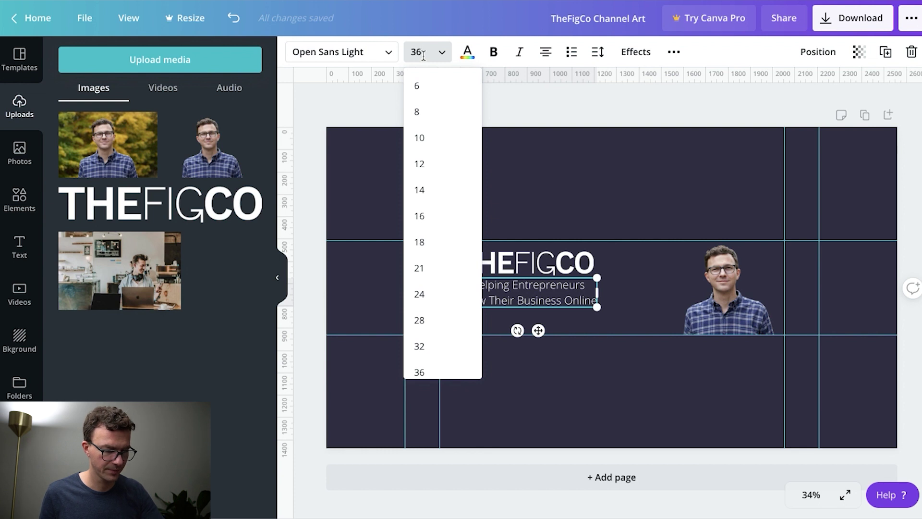
type("6")
key("Return")
left_click(503, 423)
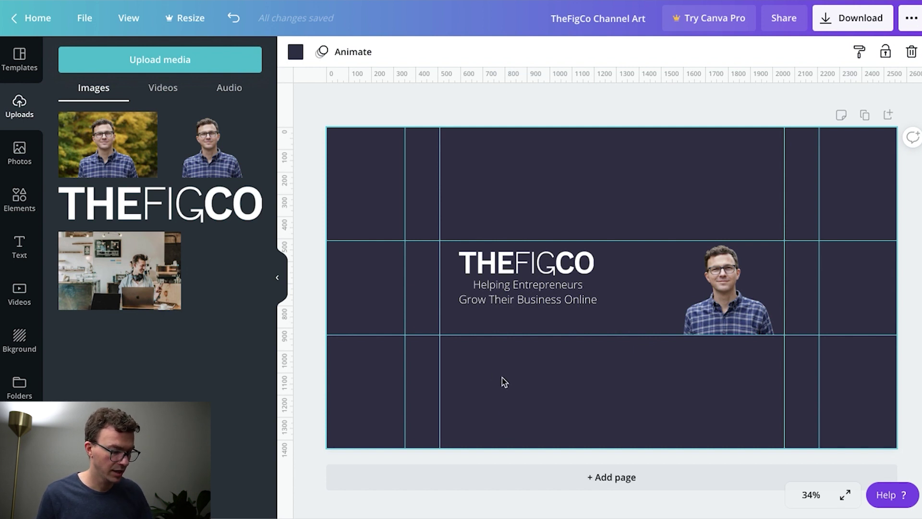
Add a 'New Videos Every Other Day' text box and drag it into the banner's lower band
key("t")
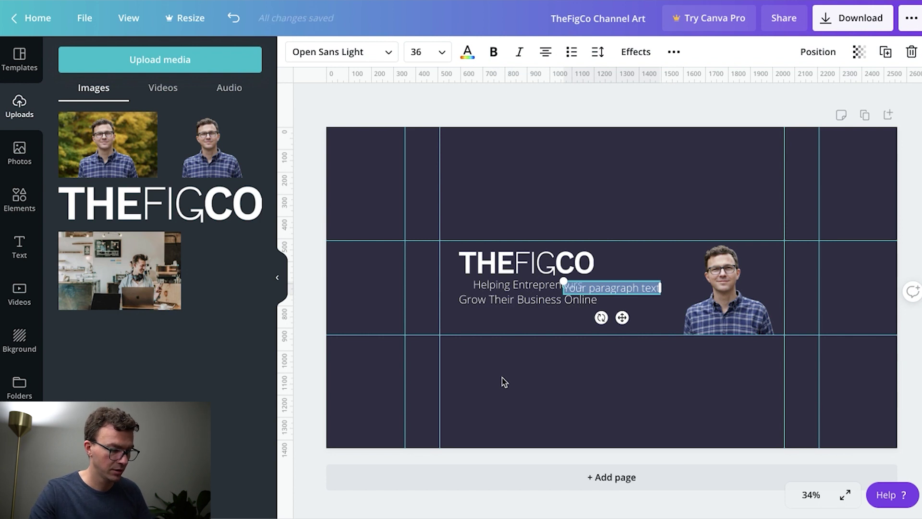
type("New Videos ")
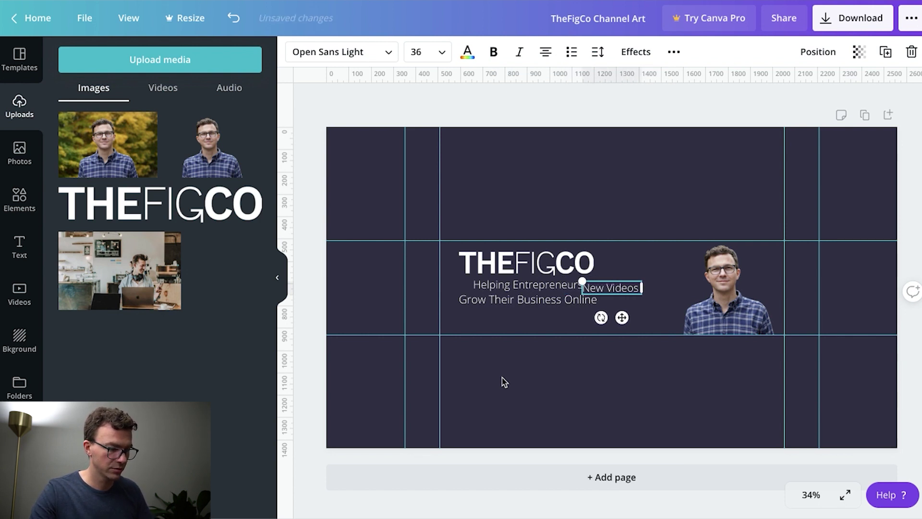
type("Every Other")
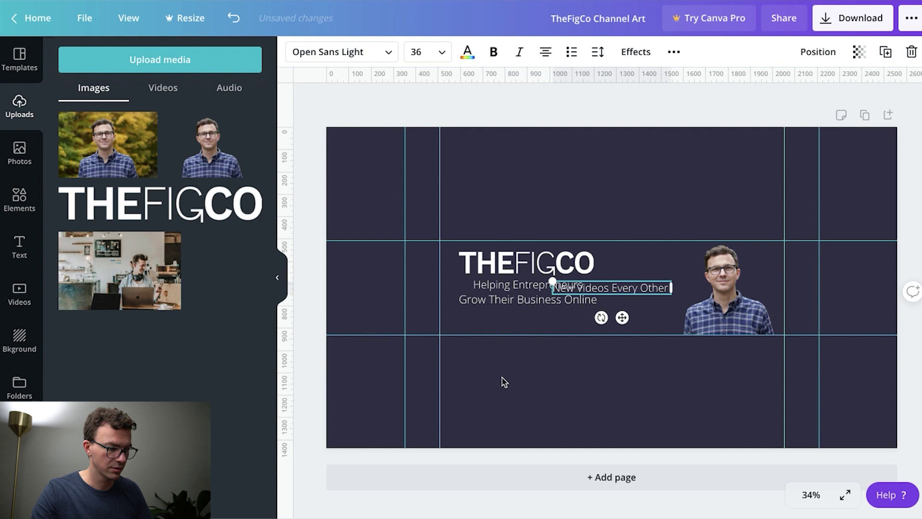
type(" Day")
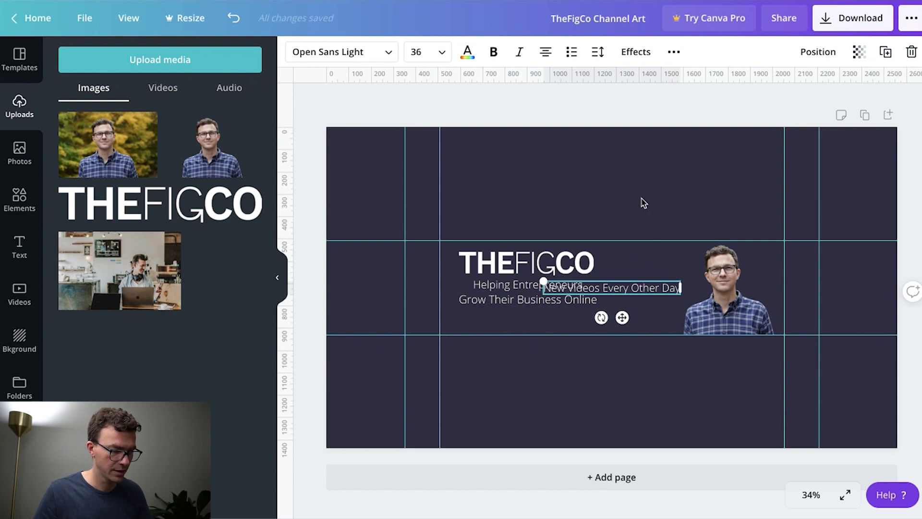
left_click(644, 203)
left_click(638, 291)
left_click_drag(635, 290, 650, 397)
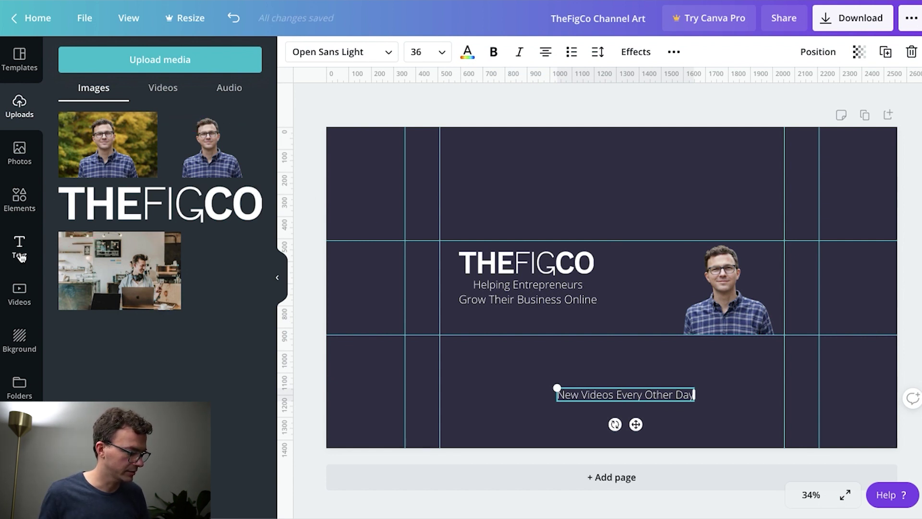
Make the two-line tagline bold
left_click(498, 302)
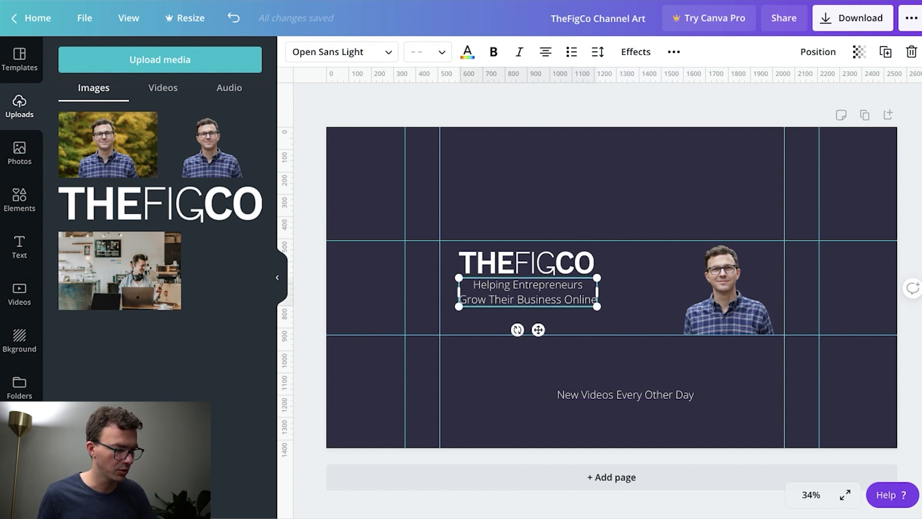
left_click(486, 51)
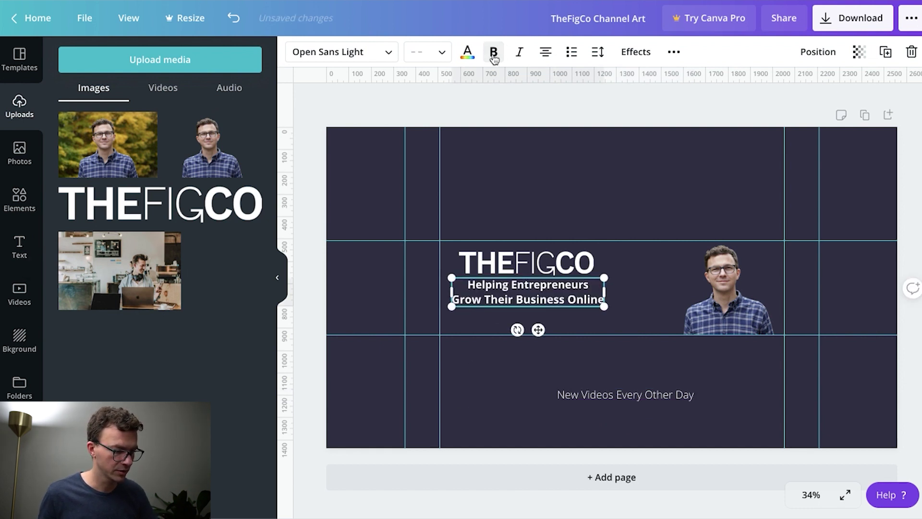
left_click(633, 270)
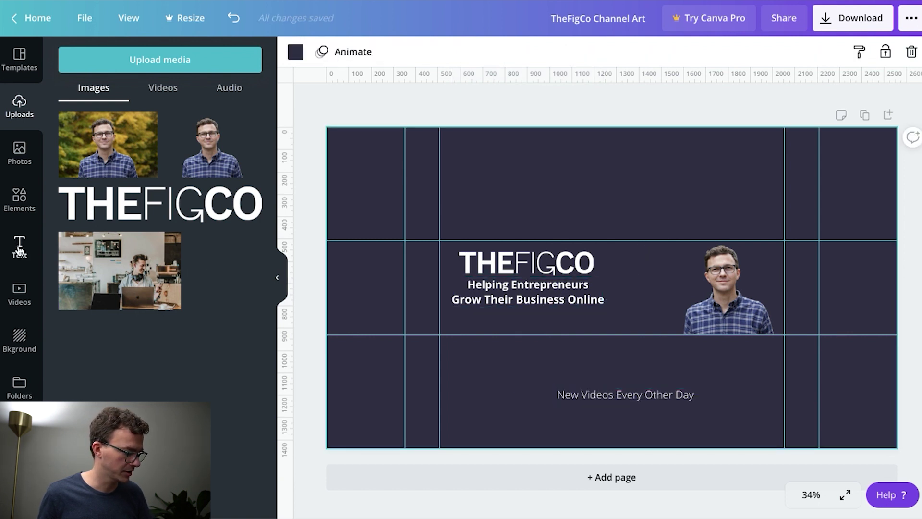
Add a white square from Elements and place it by the schedule text
left_click(20, 197)
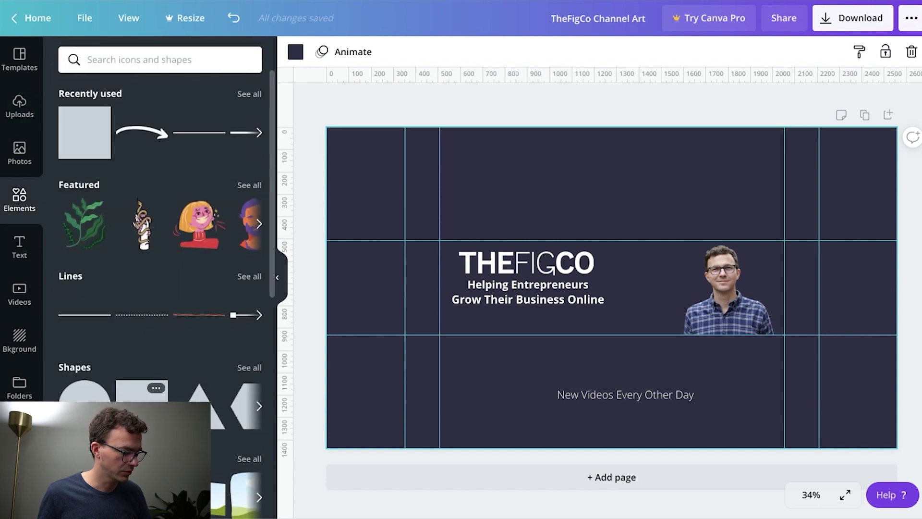
left_click(141, 391)
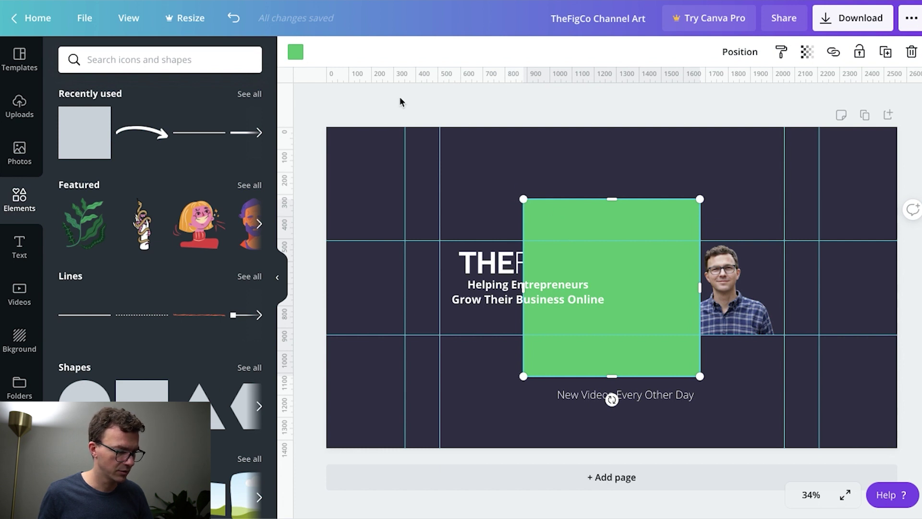
left_click(302, 56)
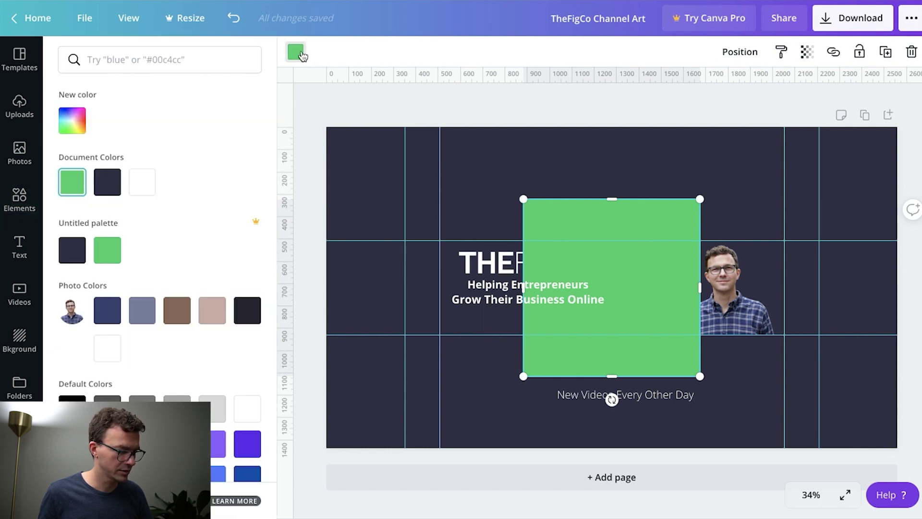
left_click(147, 185)
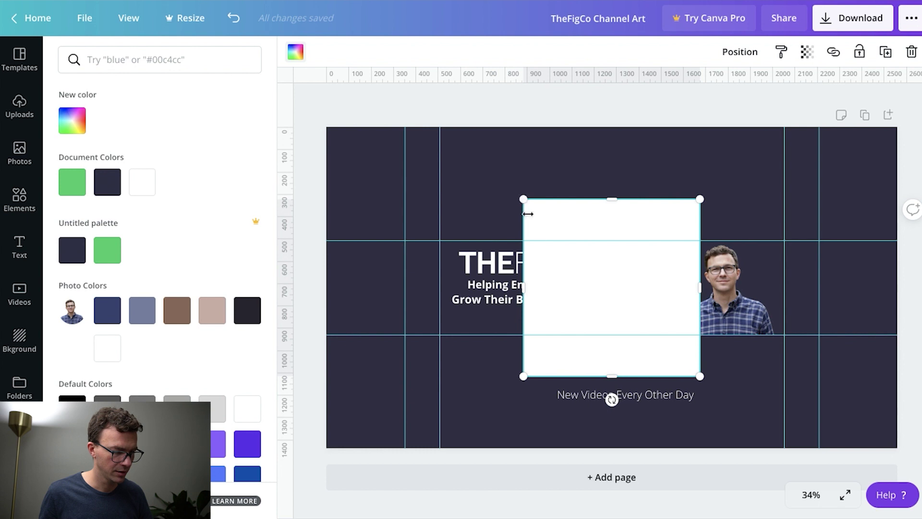
left_click_drag(540, 247, 653, 416)
left_click(646, 393)
left_click(645, 379)
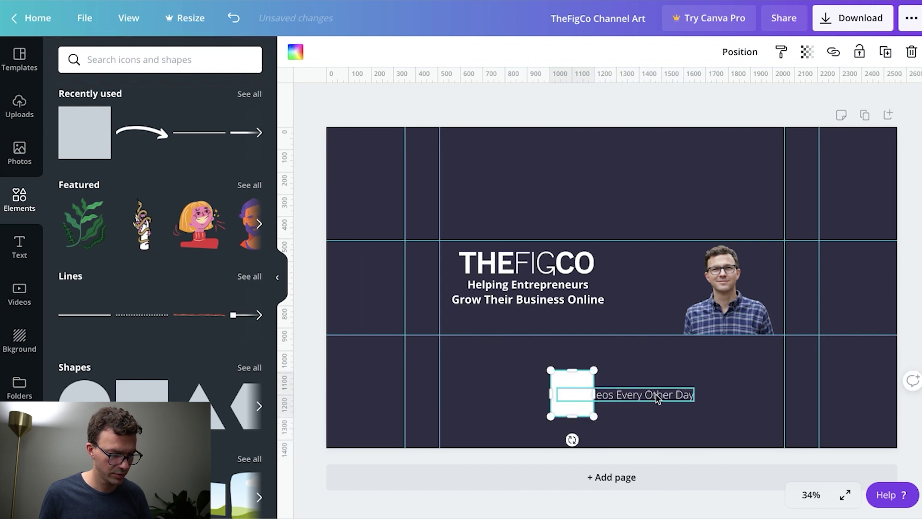
Colour the schedule text dark navy and fit the white box behind it
left_click(657, 398)
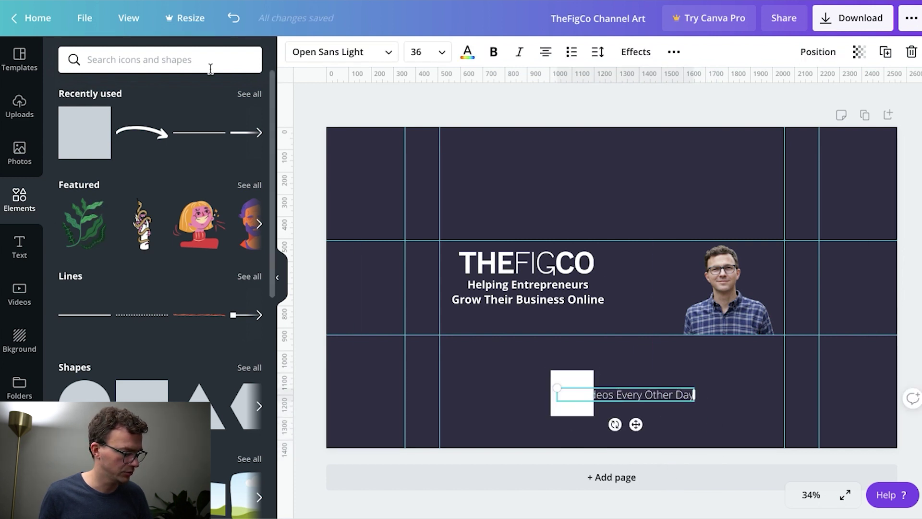
left_click(469, 53)
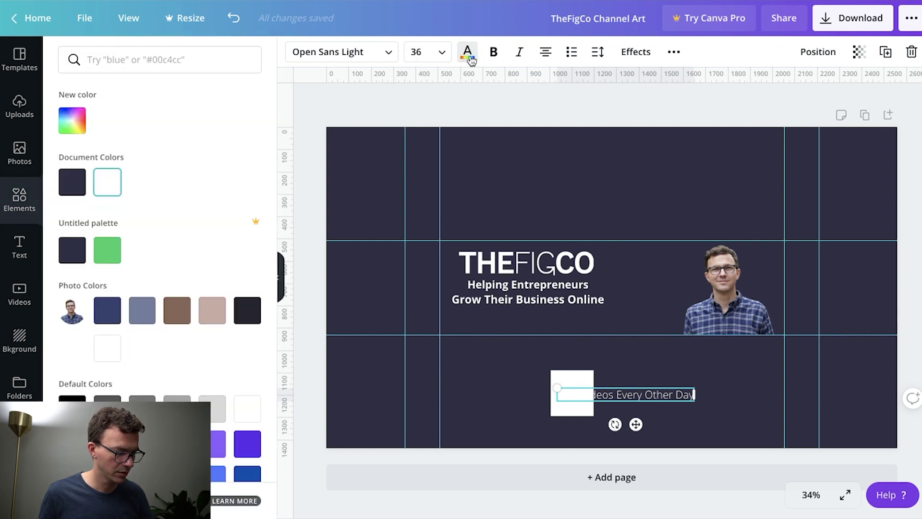
left_click(73, 249)
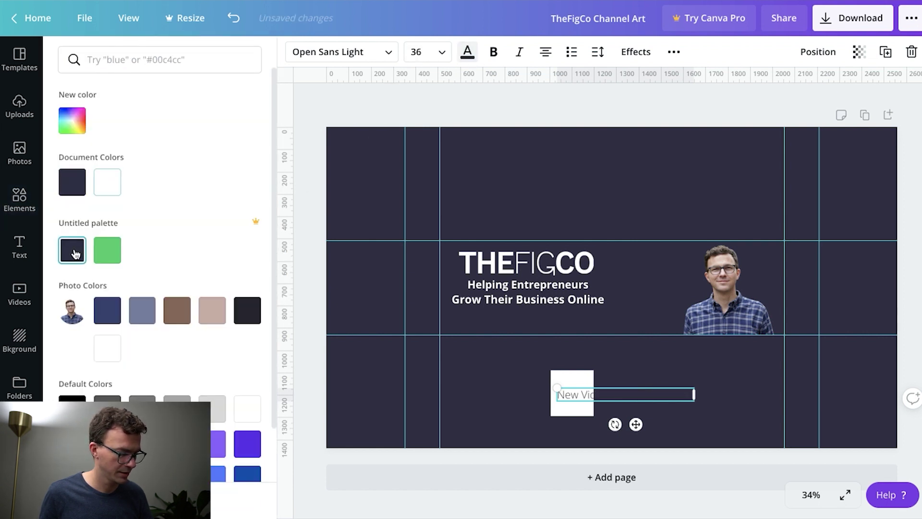
left_click(573, 375)
left_click_drag(573, 370, 577, 383)
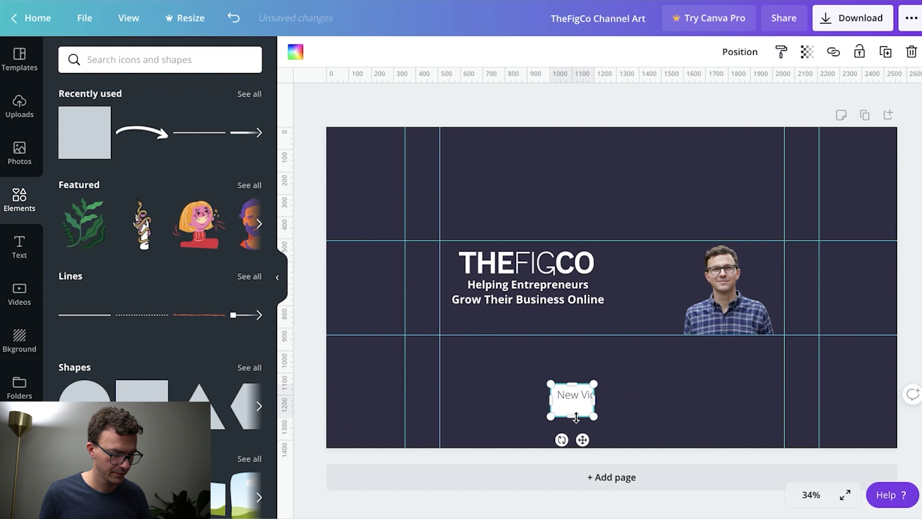
left_click_drag(574, 417, 700, 398)
left_click_drag(569, 395, 586, 400)
Align the white box and schedule text to each other's middle and centre
left_click(528, 400)
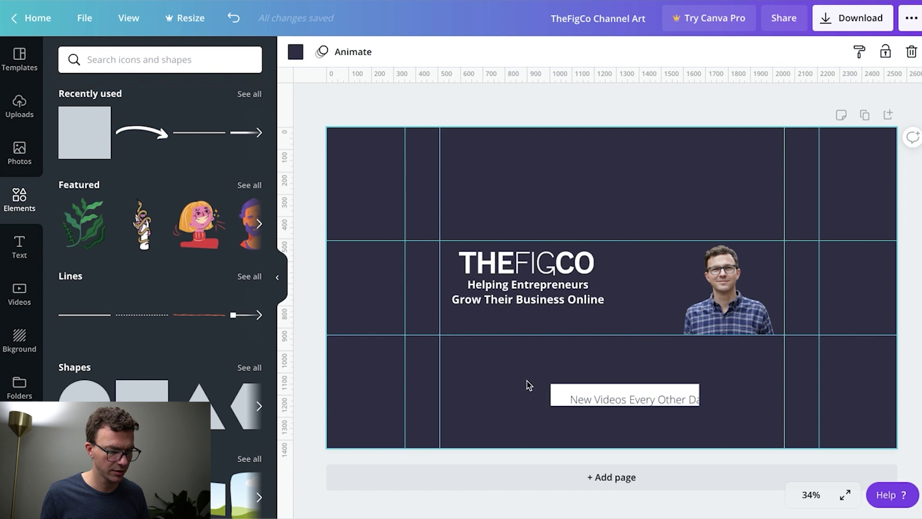
left_click_drag(541, 383, 609, 416)
left_click(699, 52)
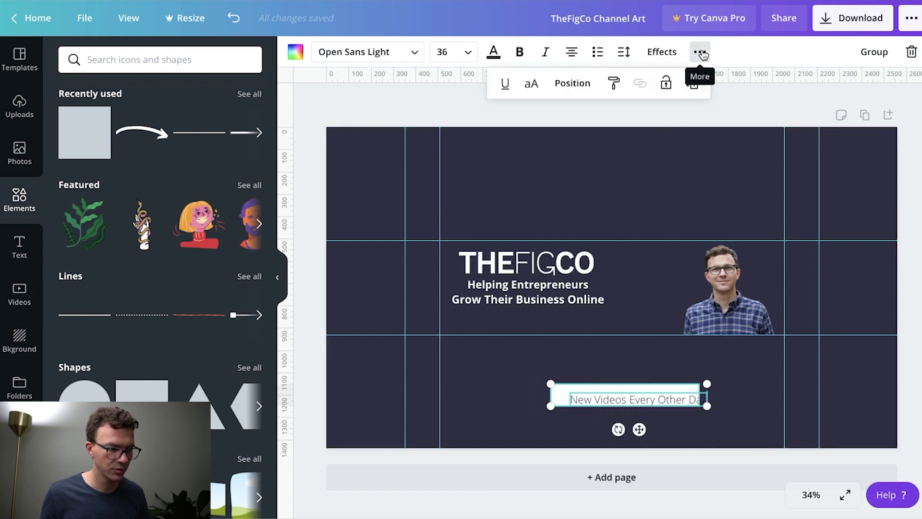
left_click(572, 84)
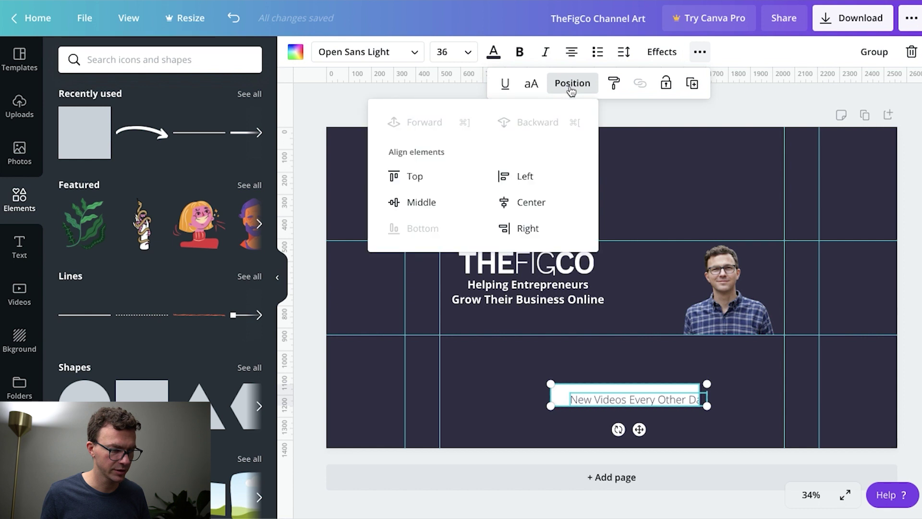
left_click(414, 207)
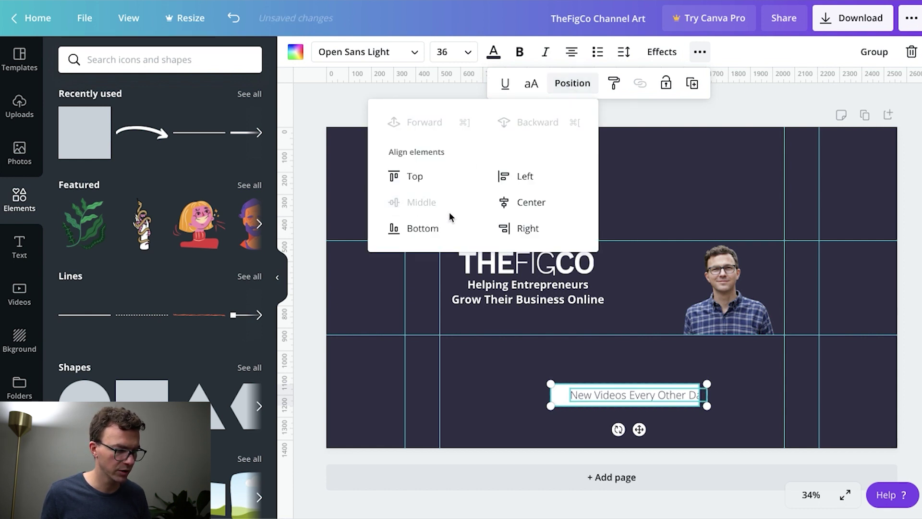
left_click(529, 205)
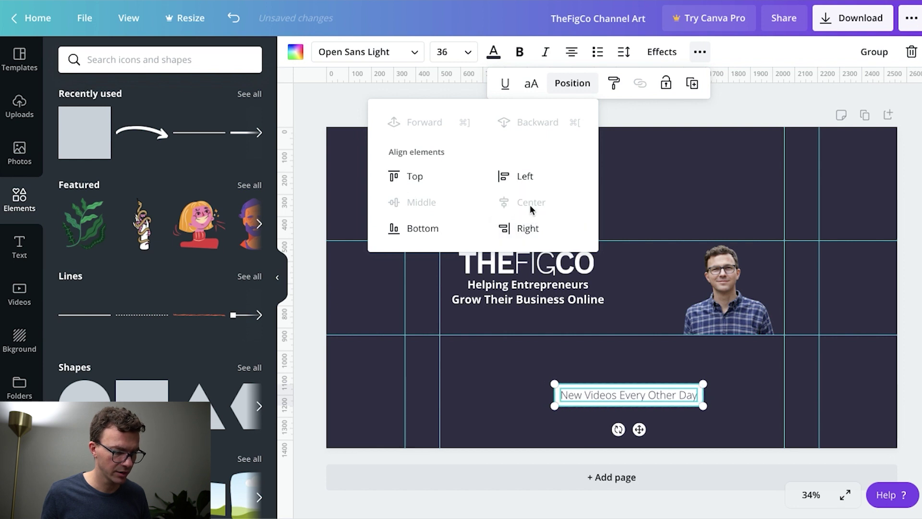
left_click(501, 400)
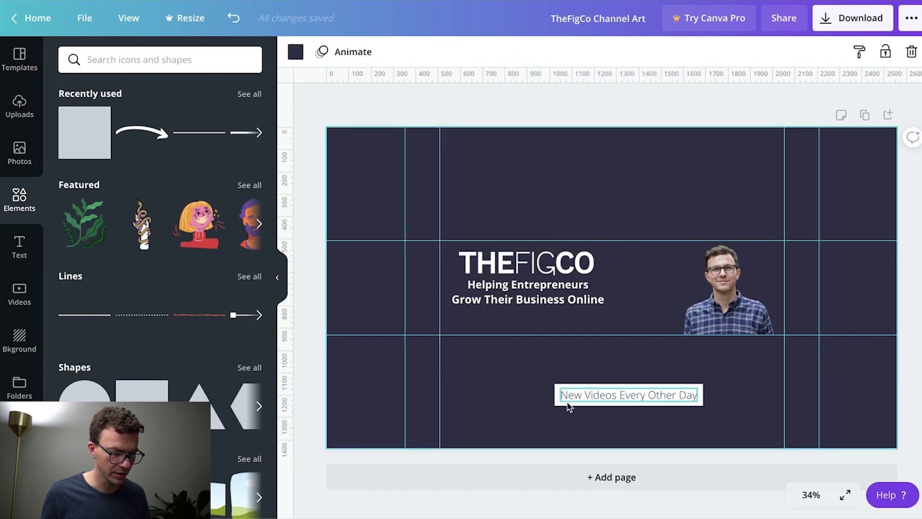
Bold the schedule text, shrink it slightly and re-centre it on the white box
left_click(581, 394)
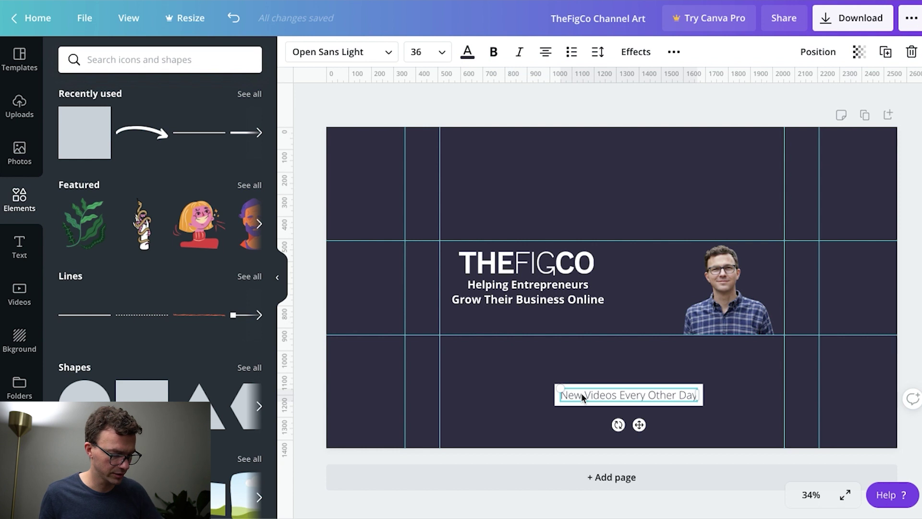
key("ctrl+b")
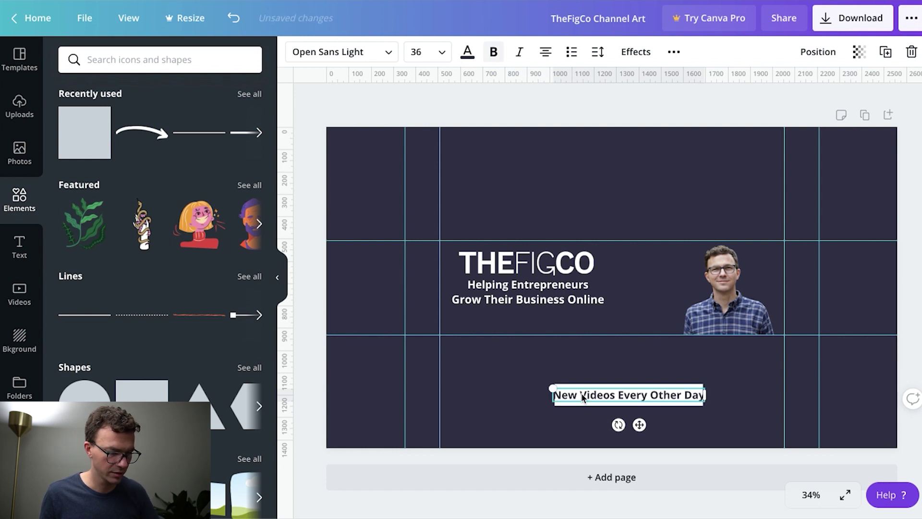
left_click_drag(553, 388, 570, 392)
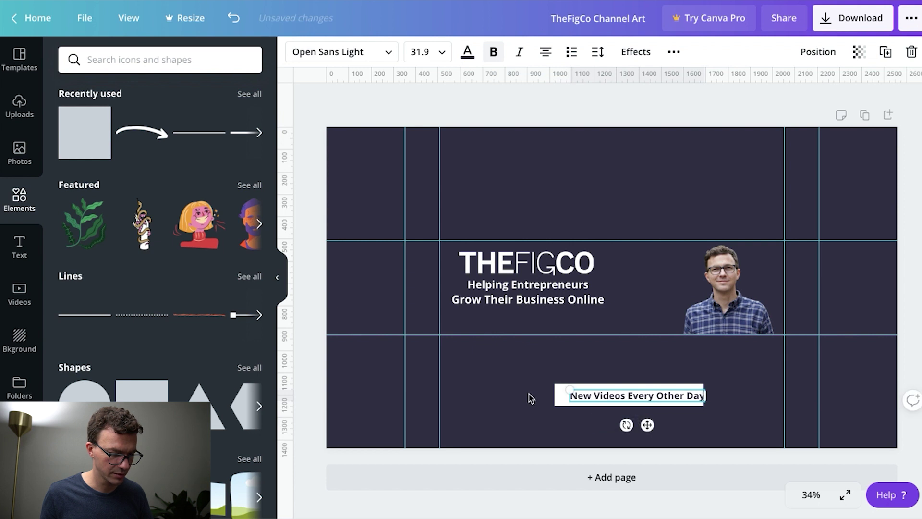
left_click(530, 397)
left_click(595, 403)
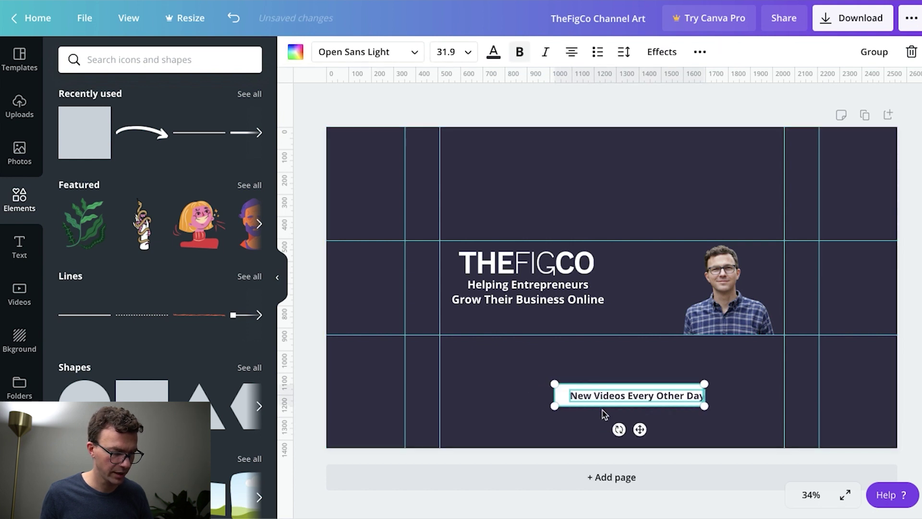
left_click(699, 53)
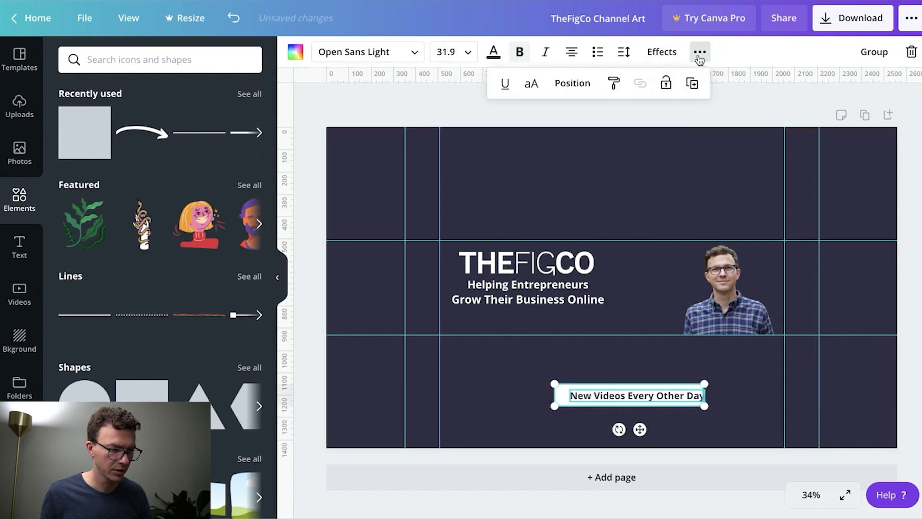
left_click(567, 90)
left_click(434, 200)
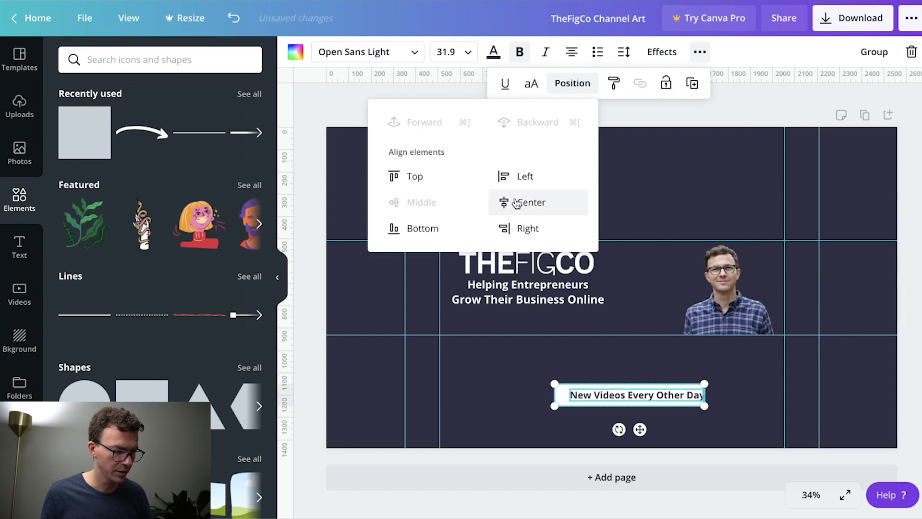
left_click(513, 201)
left_click(440, 368)
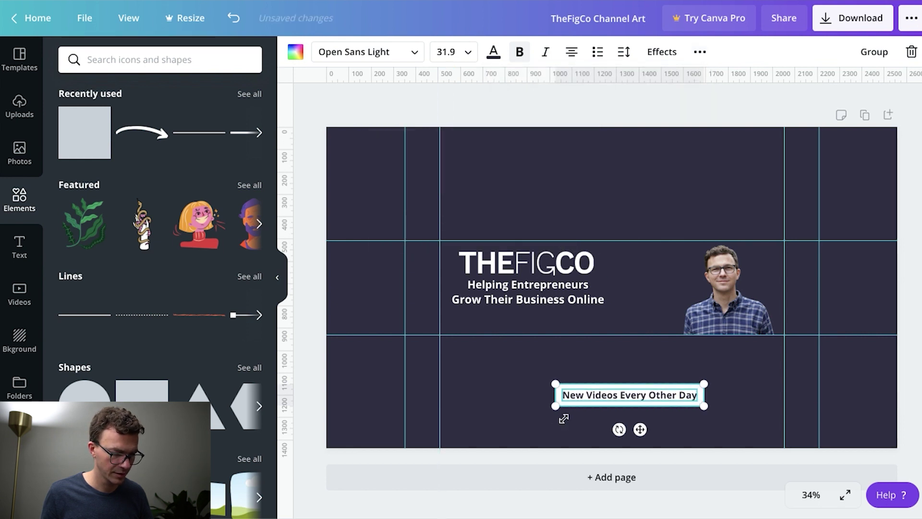
left_click(528, 413)
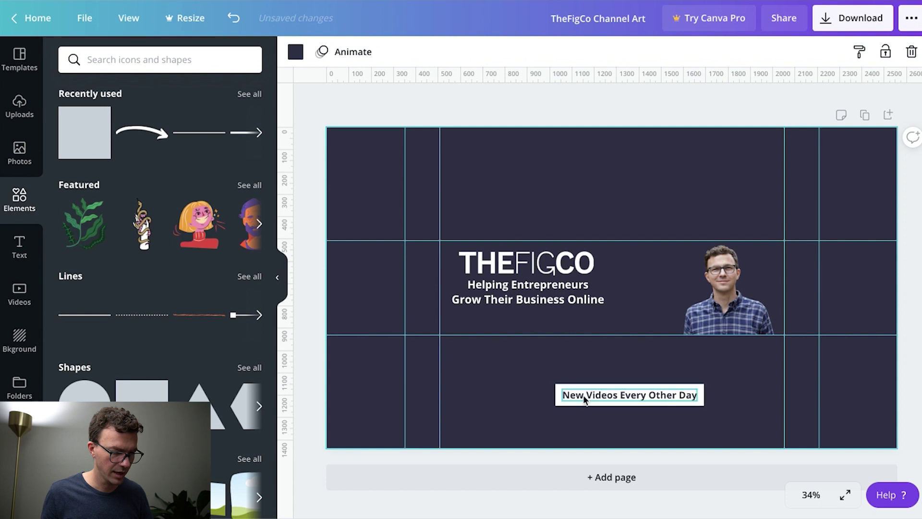
Group the box and label, shrink the group, and move it up under the tagline
left_click_drag(547, 376, 599, 414)
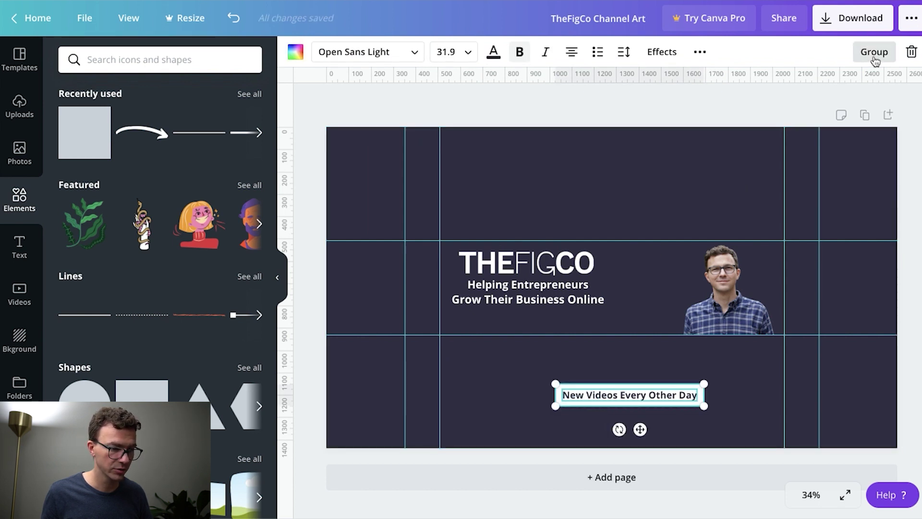
left_click(874, 53)
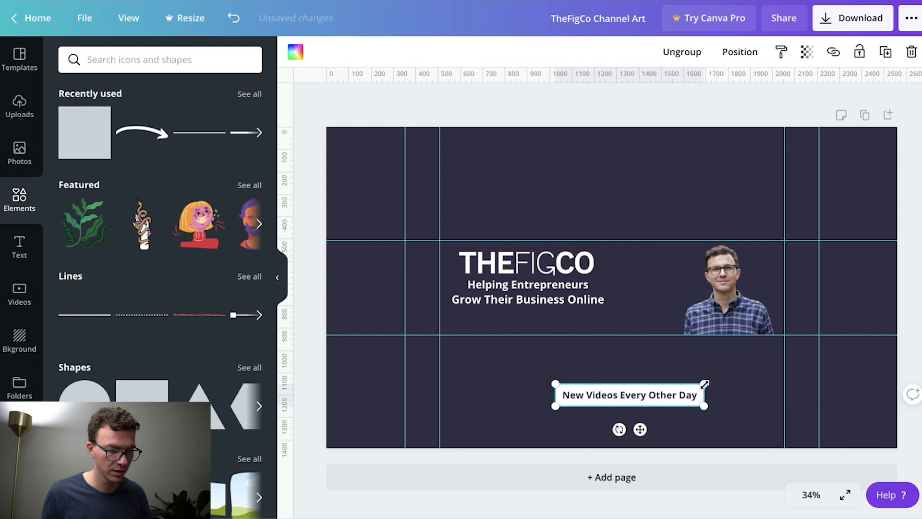
left_click_drag(705, 384, 690, 387)
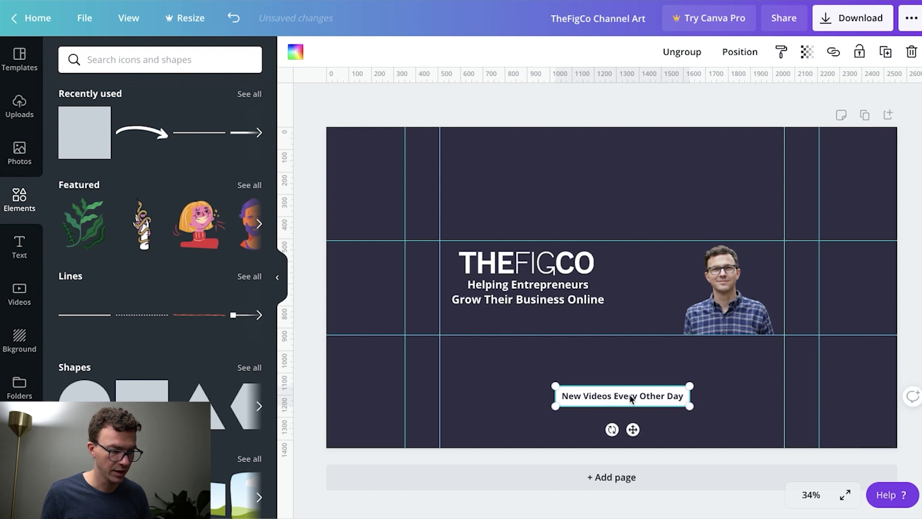
left_click_drag(631, 398, 538, 320)
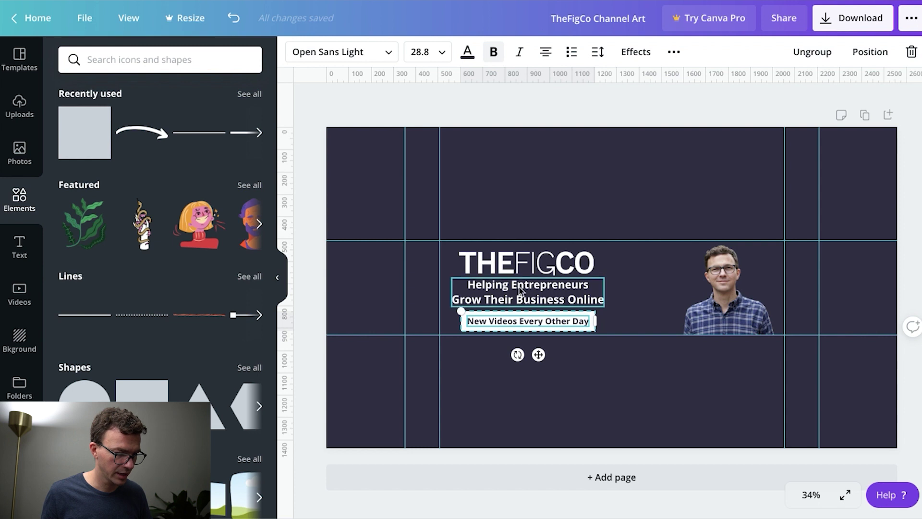
Space the logo, tagline and label evenly vertically, centre them, and nudge the block up
left_click(597, 290)
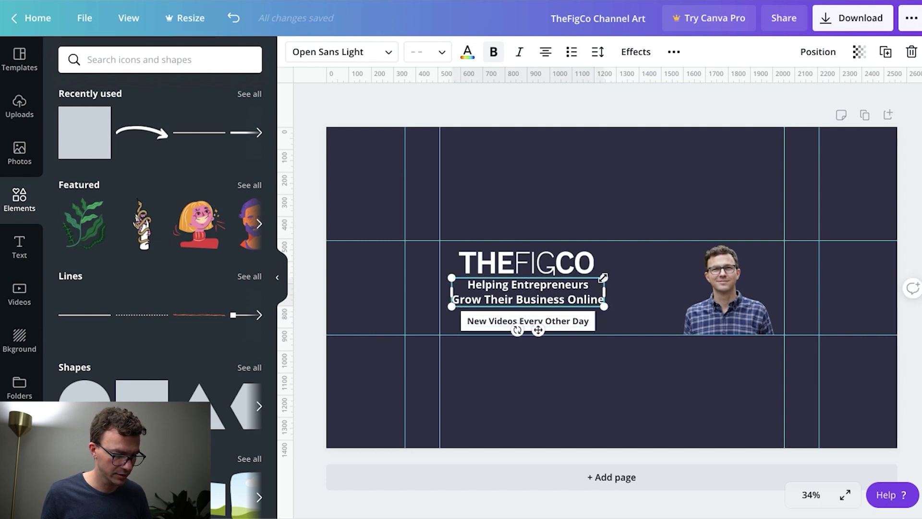
left_click_drag(603, 277, 586, 250)
left_click(585, 268)
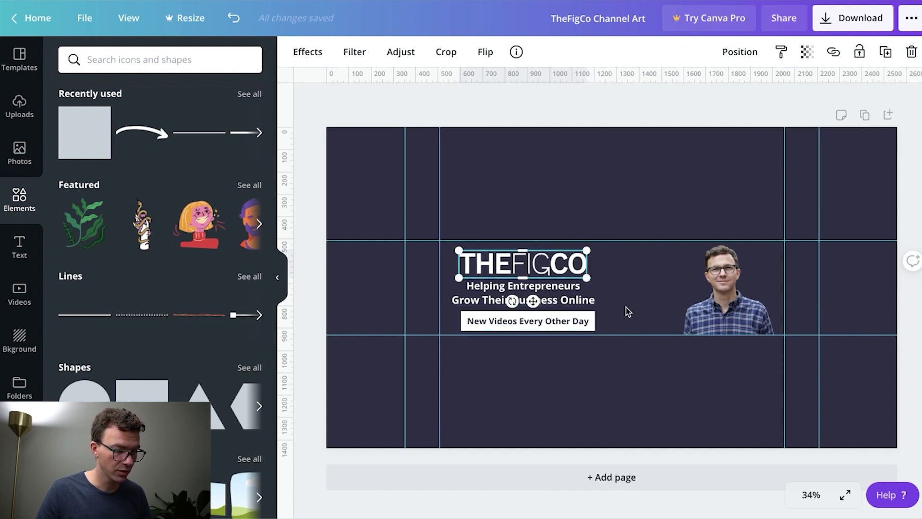
left_click_drag(623, 323, 494, 259)
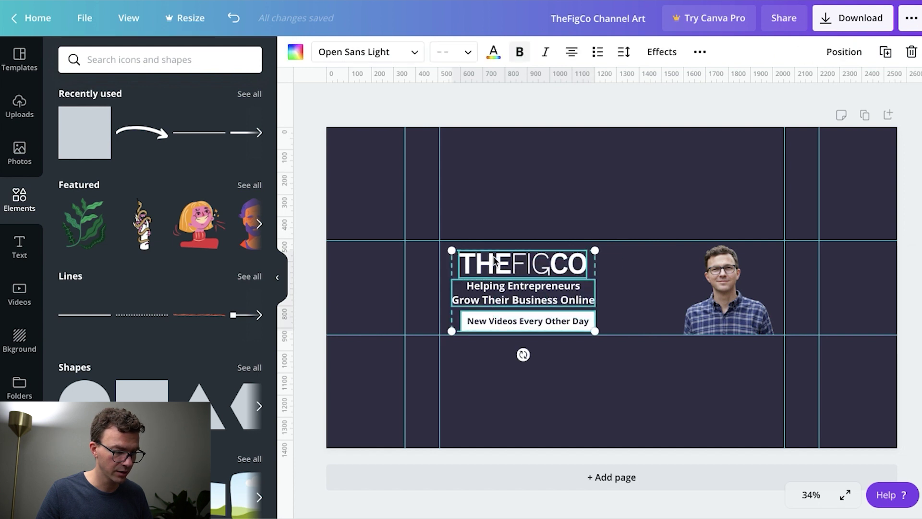
left_click(843, 50)
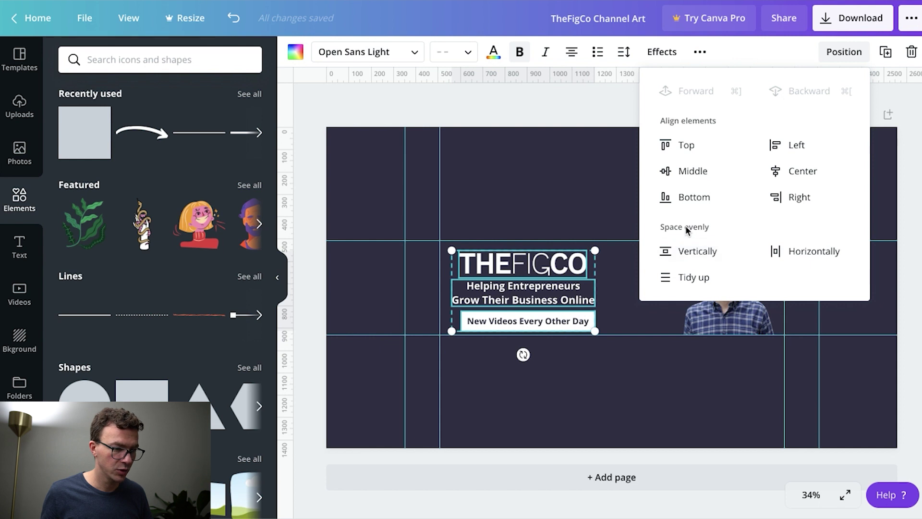
left_click(694, 258)
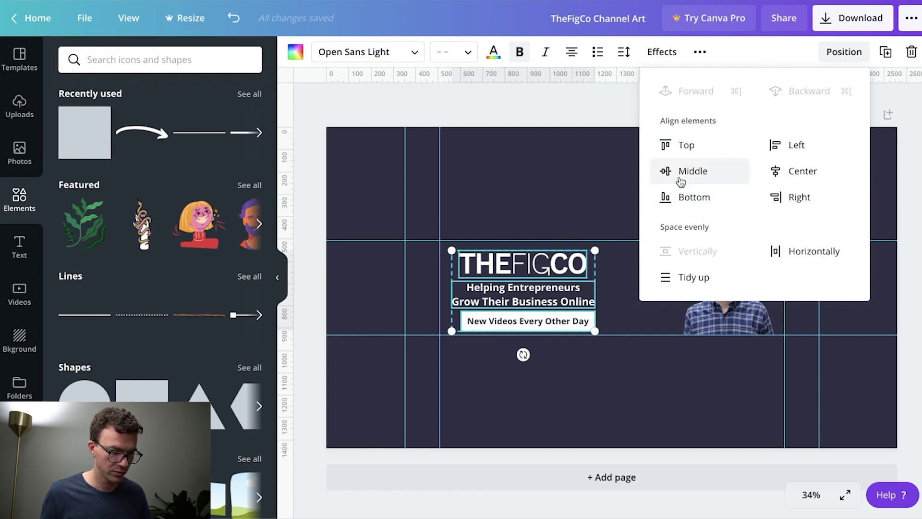
left_click(778, 171)
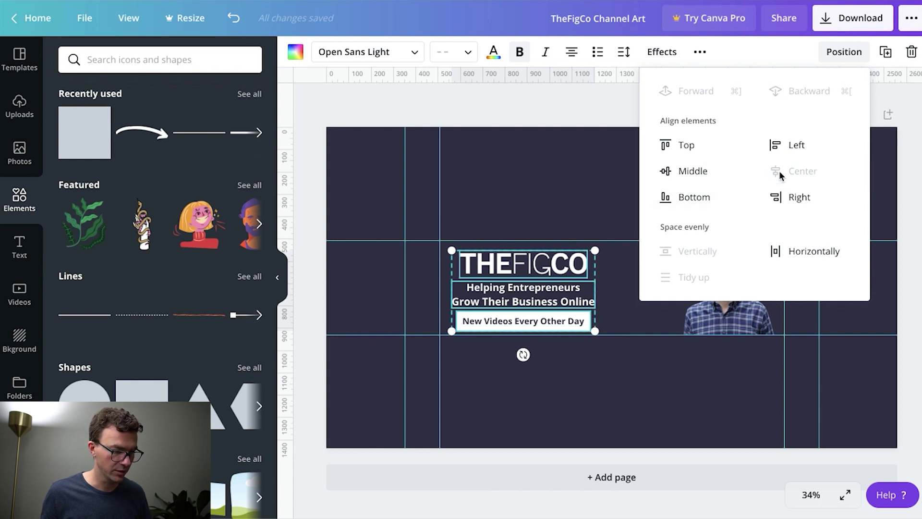
left_click(557, 185)
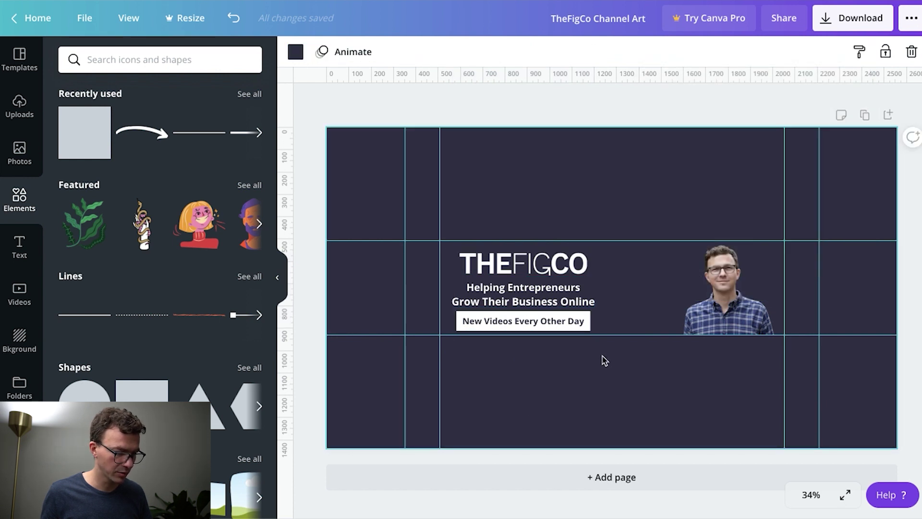
left_click_drag(605, 360, 488, 263)
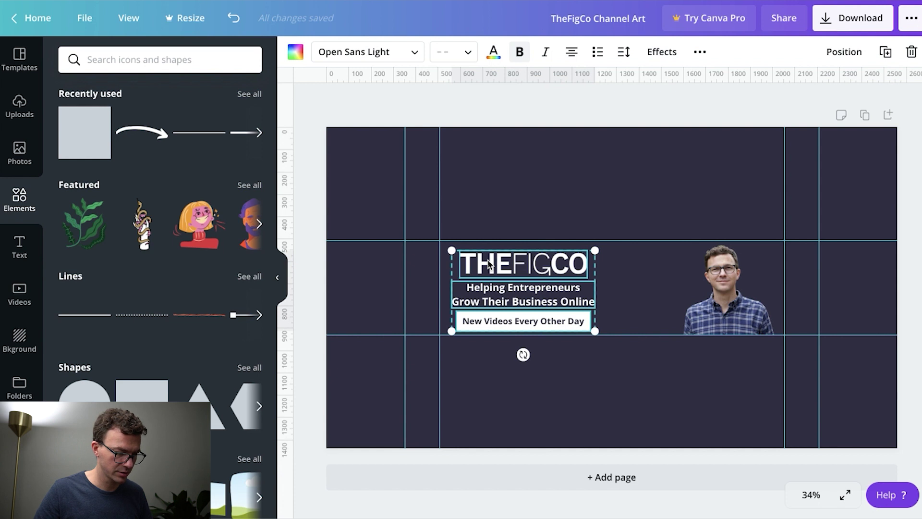
key("Up")
key("Up")
key("Up")
key("Up")
key("Up")
key("Up")
key("Up")
key("Up")
key("Up")
key("Up")
key("Up")
key("Up")
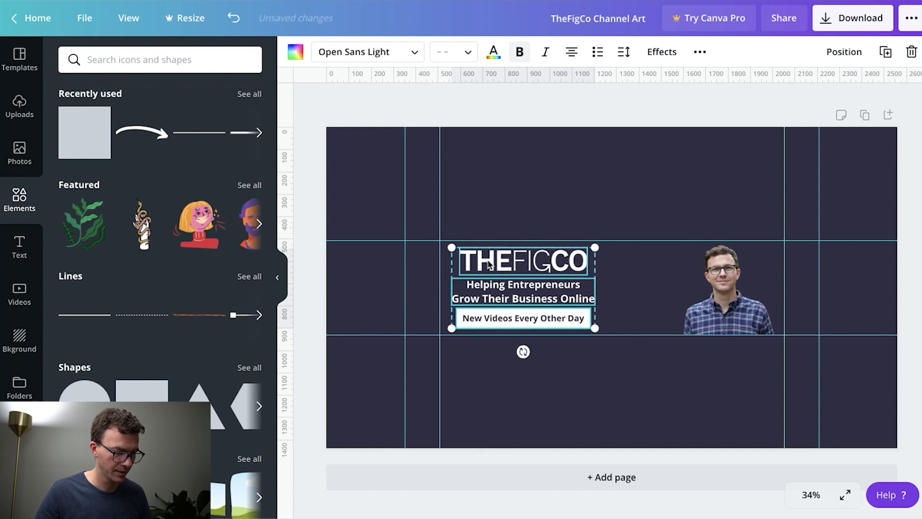
left_click(498, 183)
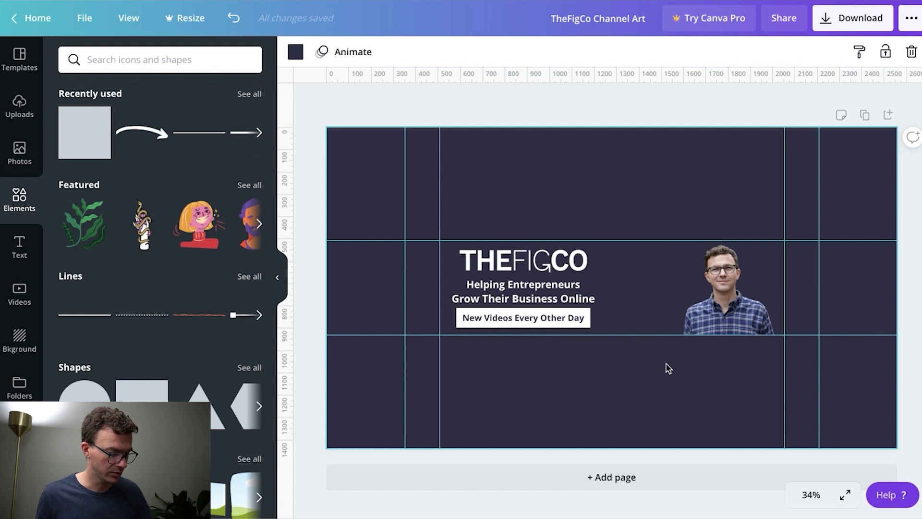
Add a 'Free Training' text box and move it to the banner's right edge
key("t")
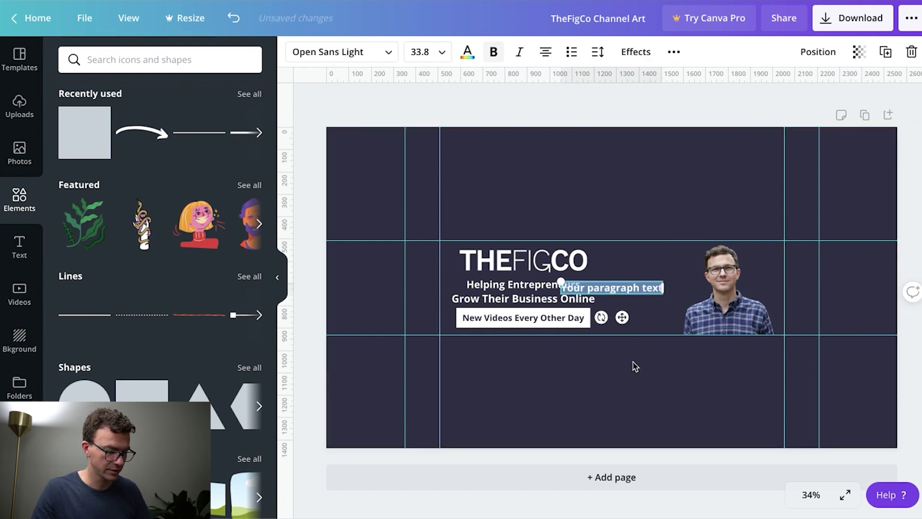
type("Free Training")
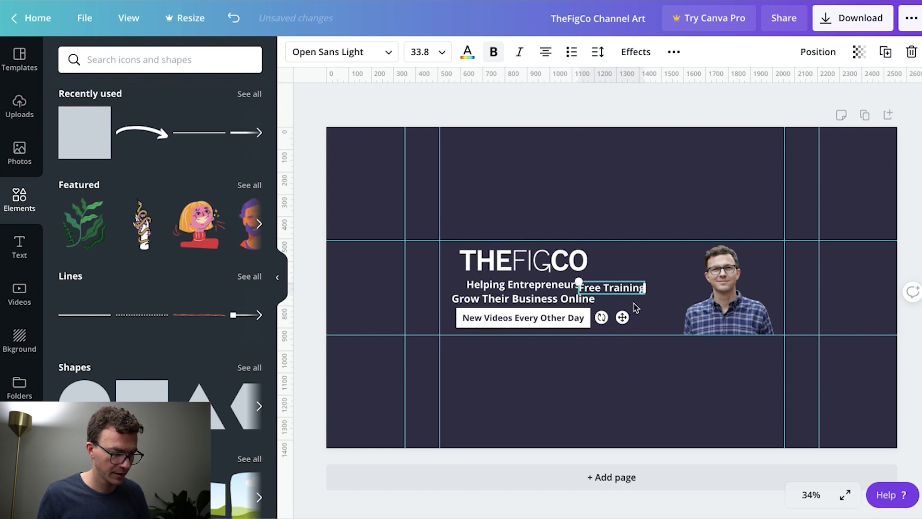
left_click(617, 265)
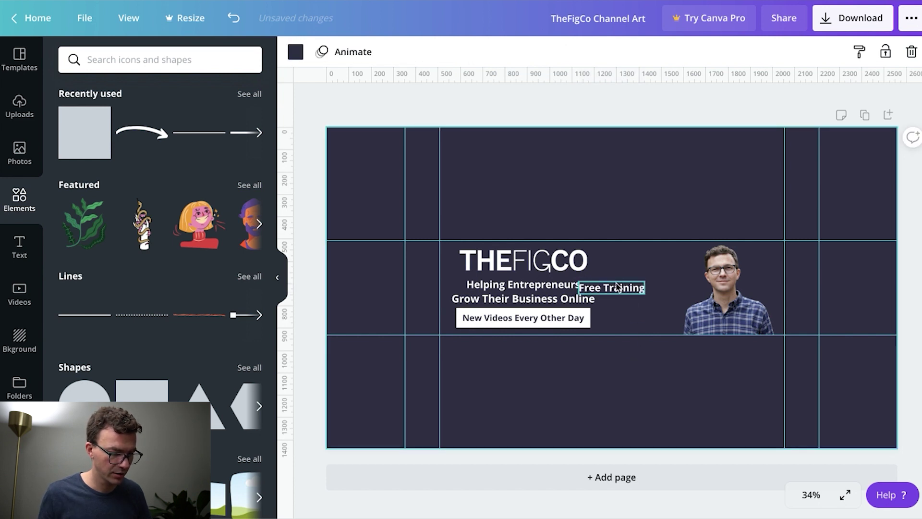
left_click(619, 284)
left_click_drag(619, 284, 861, 276)
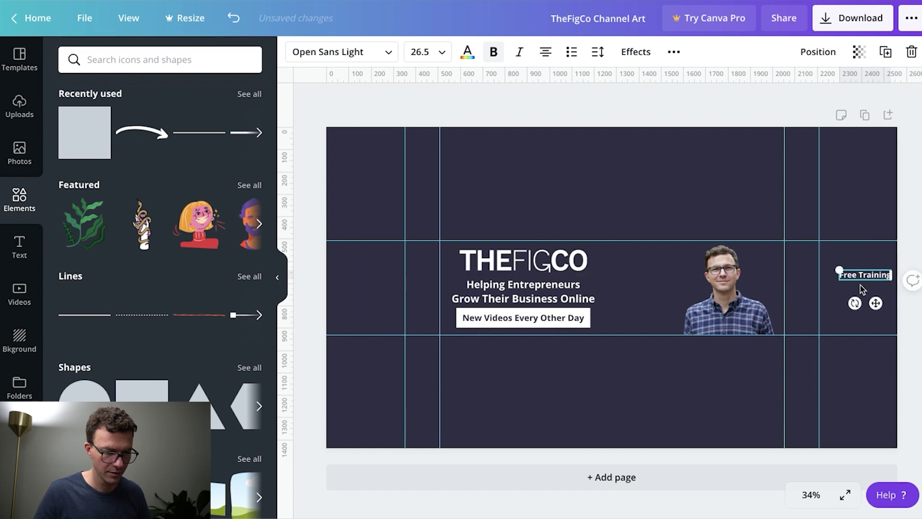
left_click(859, 214)
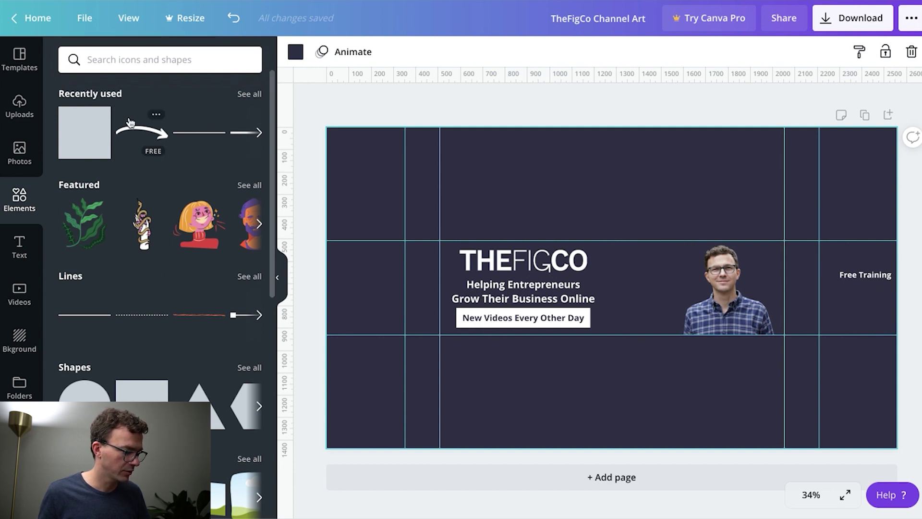
Remove a green square that was accidentally added from Elements
scroll(166, 273, "down", 1)
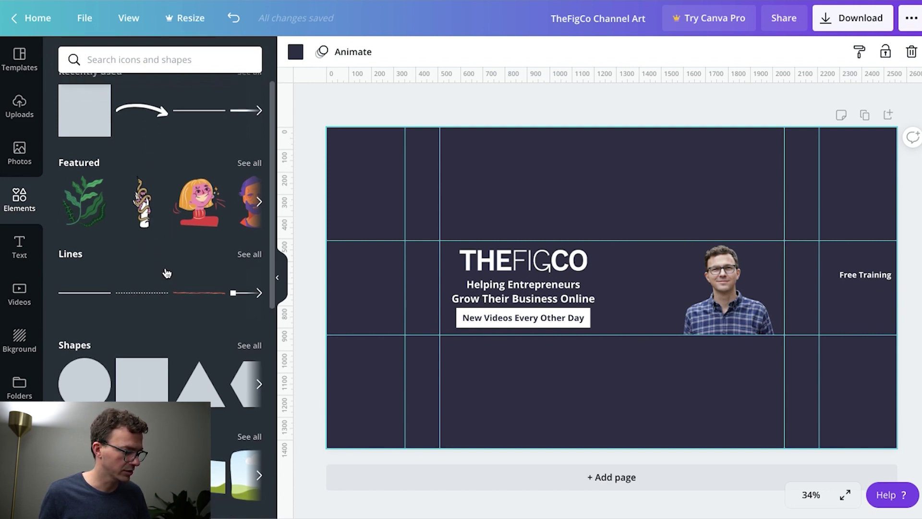
scroll(166, 273, "down", 5)
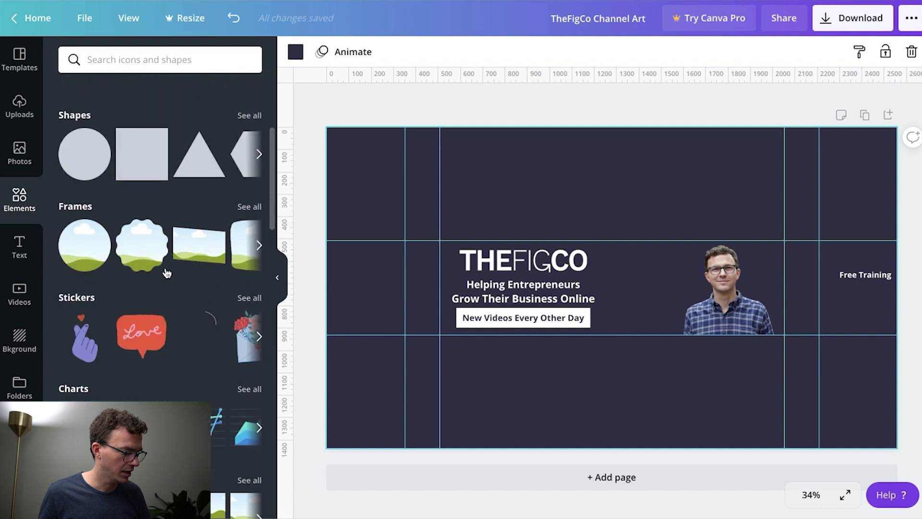
scroll(167, 273, "up", 3)
left_click(140, 206)
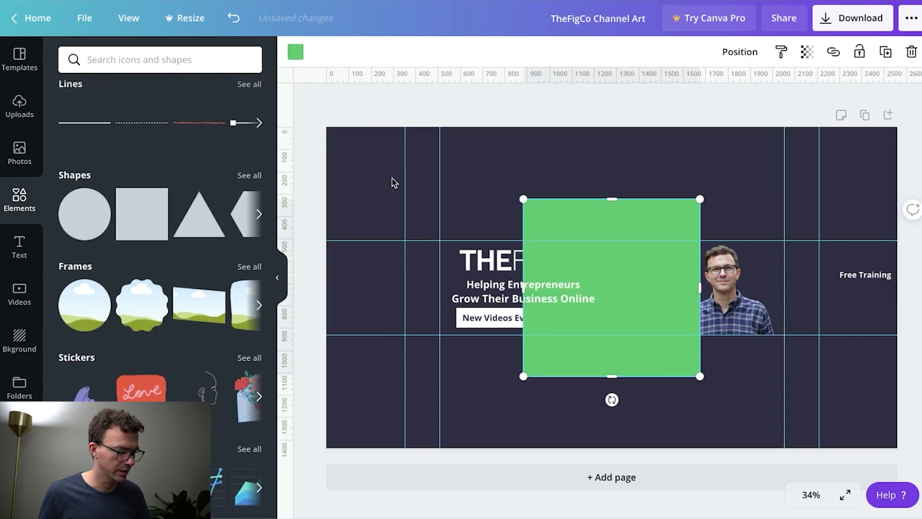
key("Delete")
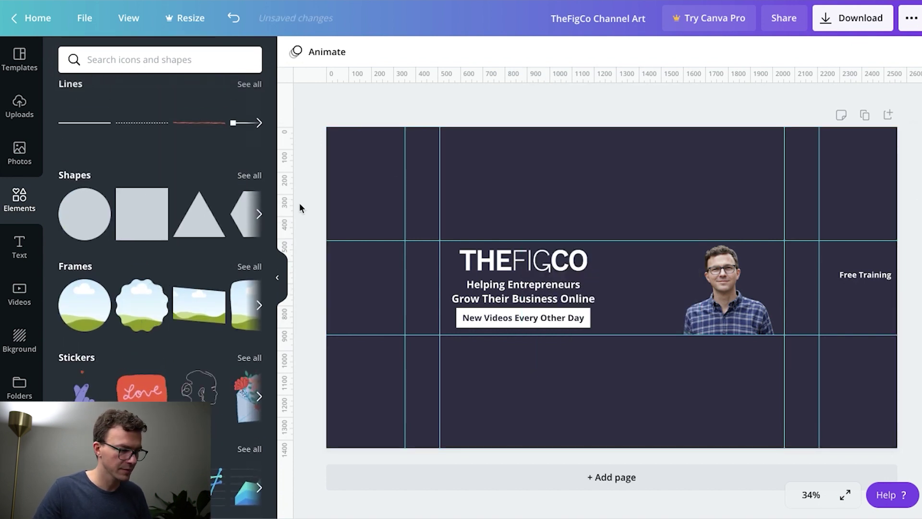
Search the Elements panel for 'arrow', correcting the misspelled 'arrrow'
left_click(250, 177)
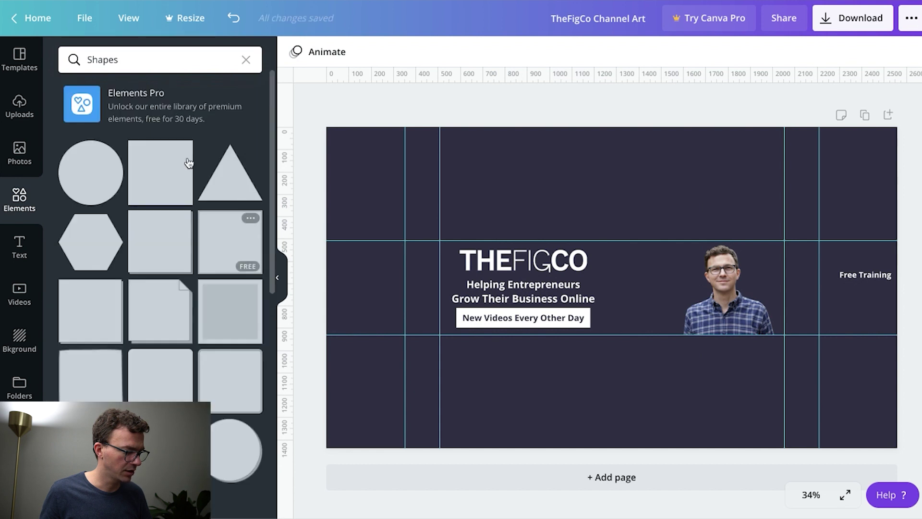
left_click(157, 57)
double_click(157, 57)
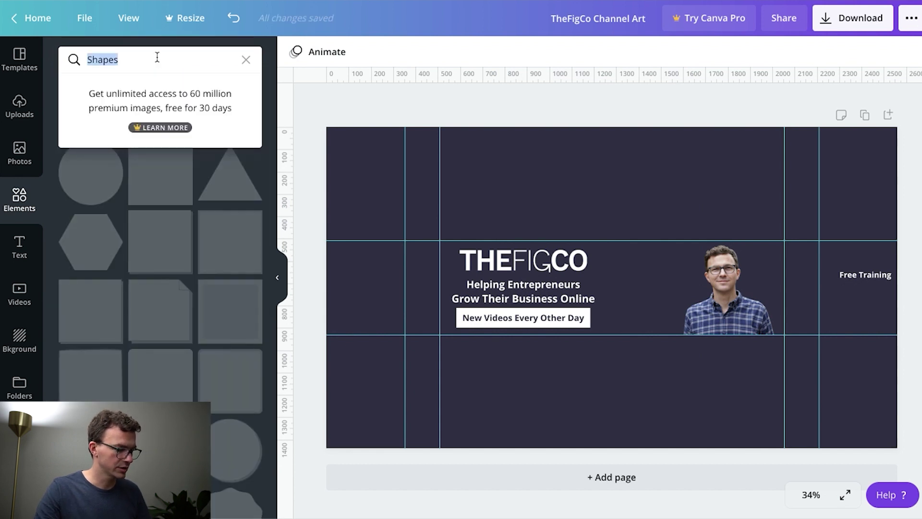
type("arrrow")
key("Return")
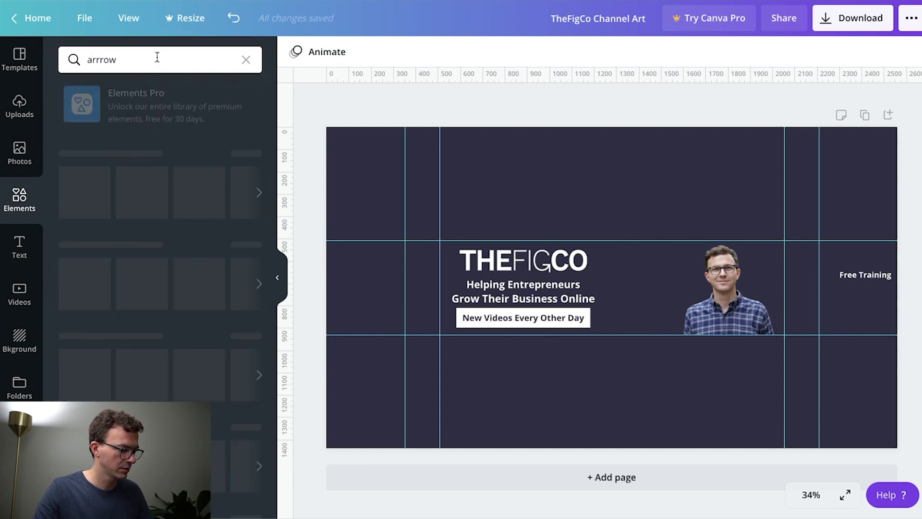
left_click(96, 60)
key("BackSpace")
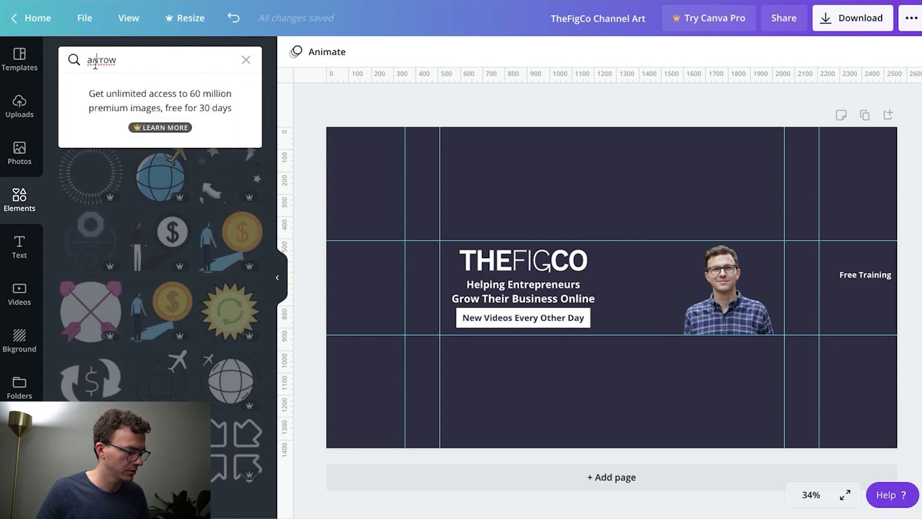
key("Return")
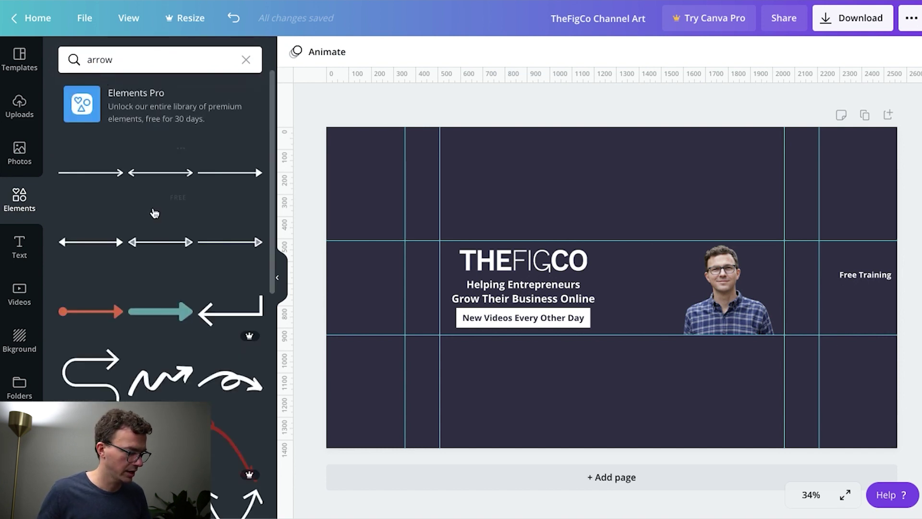
Browse the arrow results, then add the recently used curved arrow to the banner
scroll(176, 244, "down", 1)
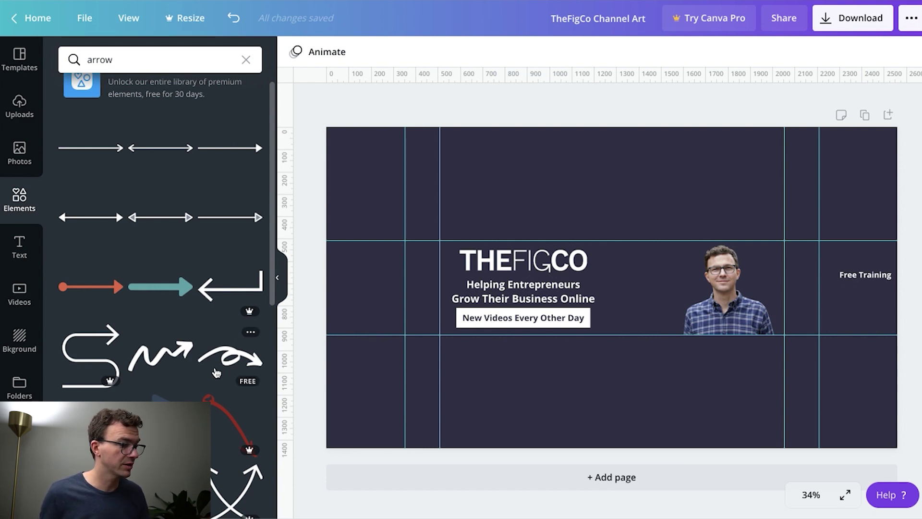
scroll(217, 373, "down", 2)
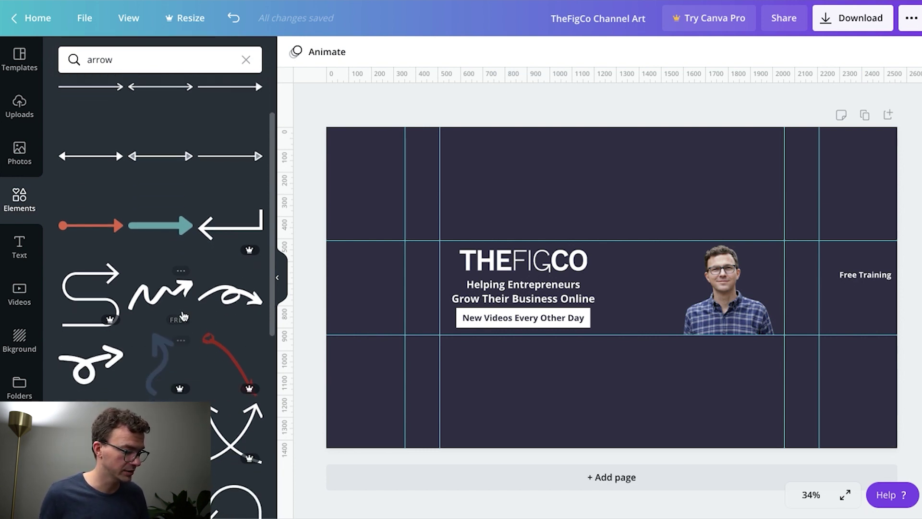
scroll(115, 178, "down", 3)
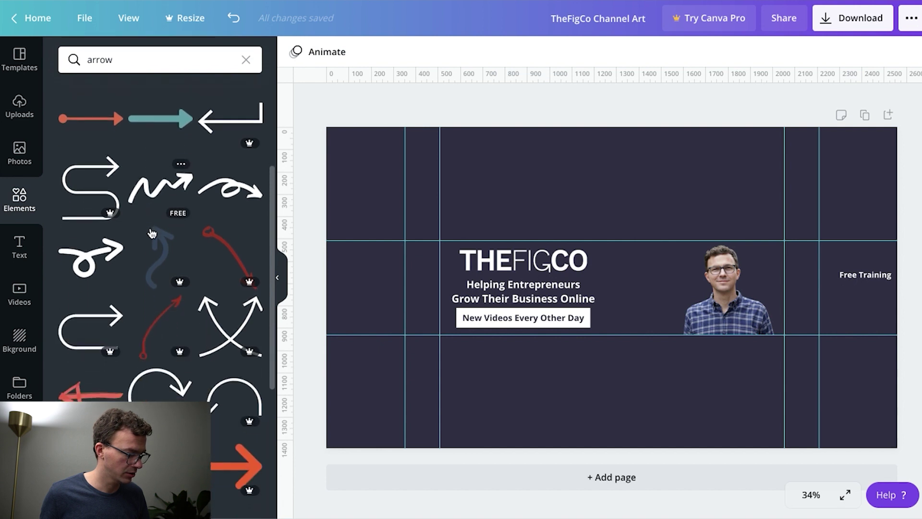
scroll(134, 180, "up", 6)
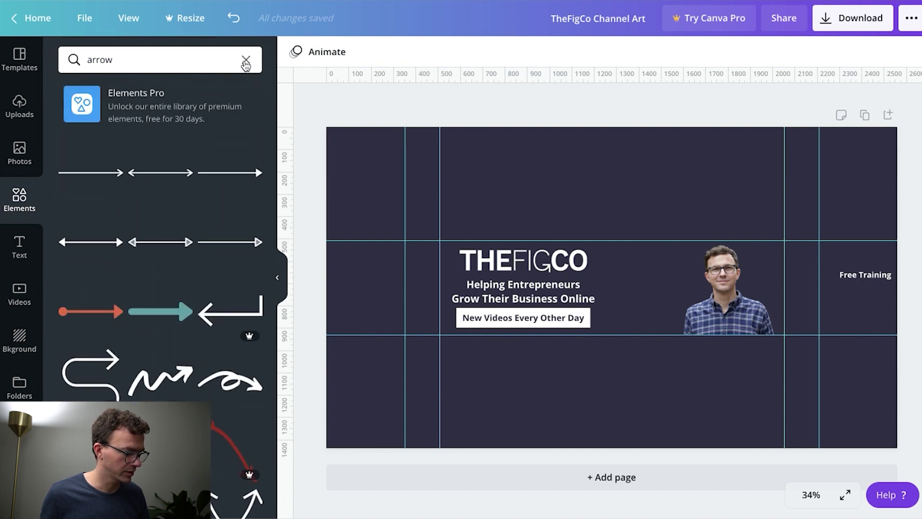
left_click(245, 59)
scroll(158, 125, "up", 8)
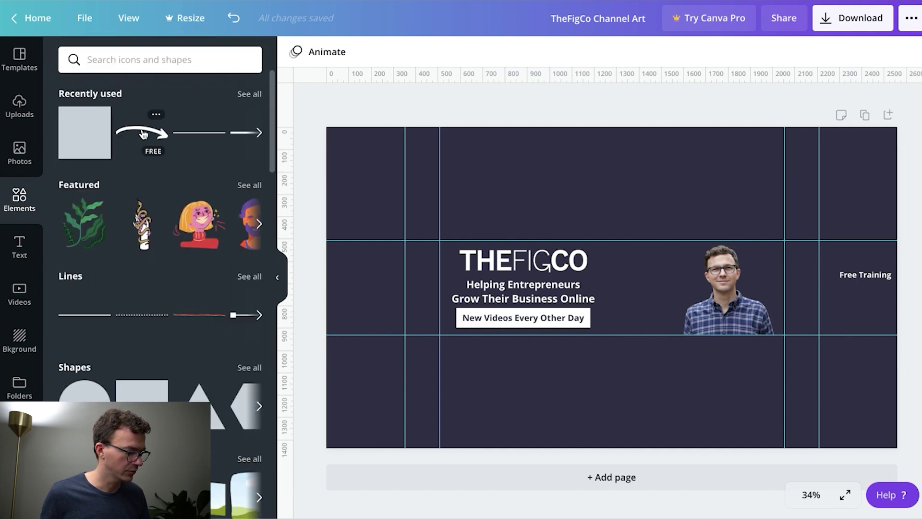
left_click(143, 133)
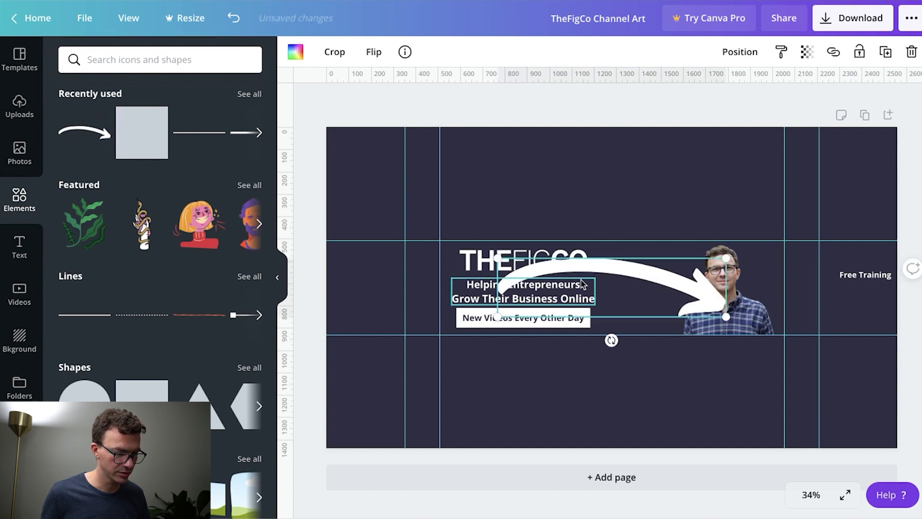
Shrink the curved arrow and flip it vertically so it points down
left_click_drag(631, 275, 628, 186)
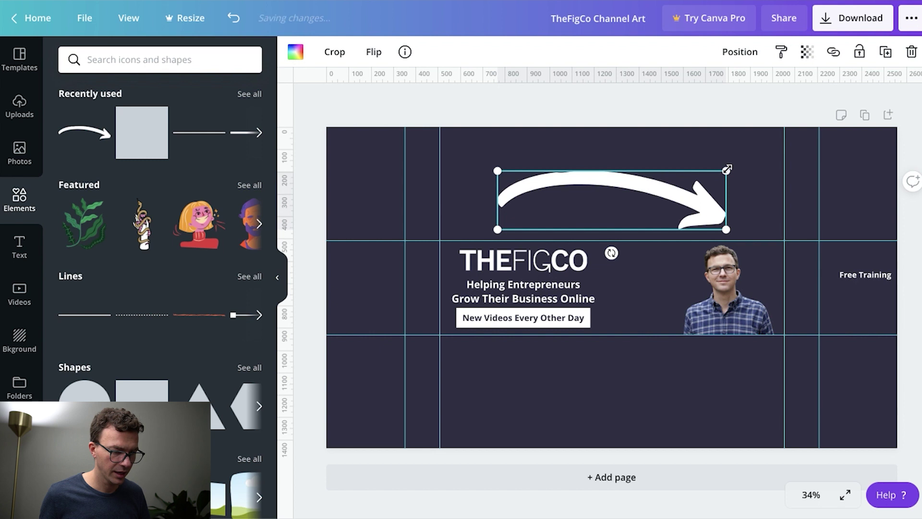
left_click_drag(727, 171, 601, 199)
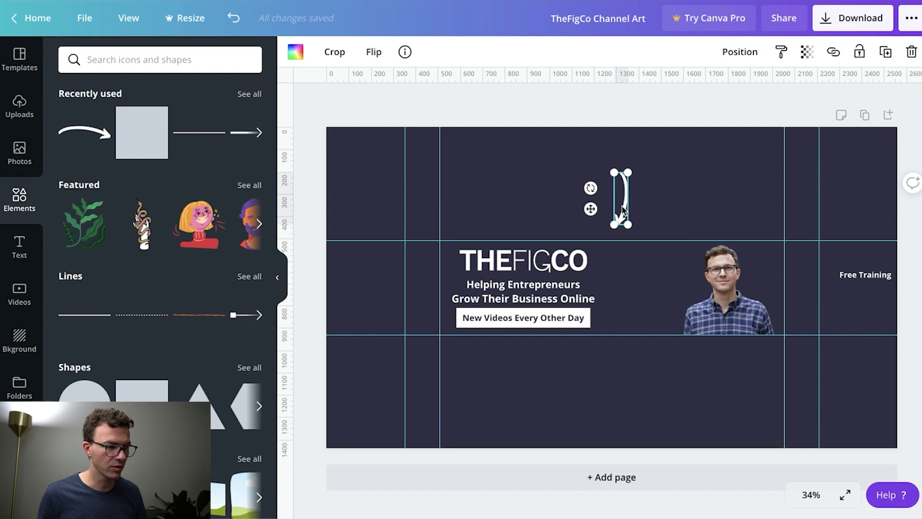
left_click(374, 53)
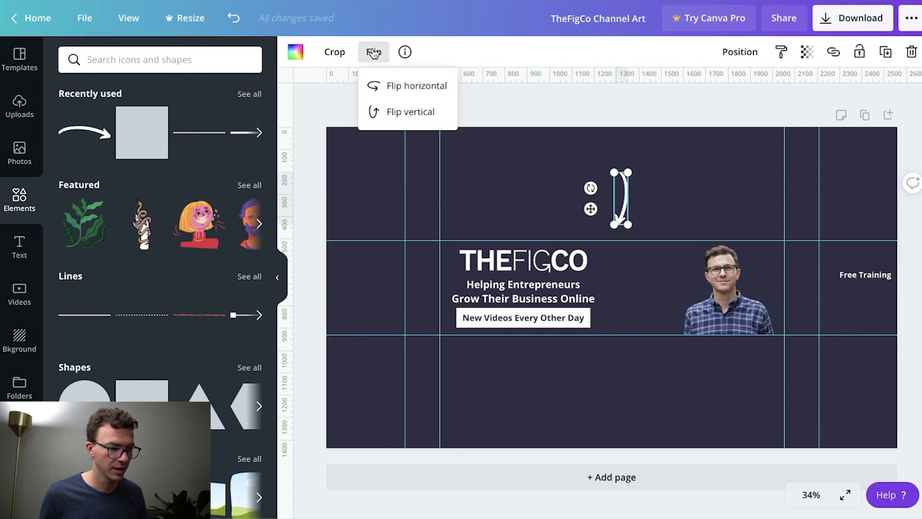
left_click(400, 87)
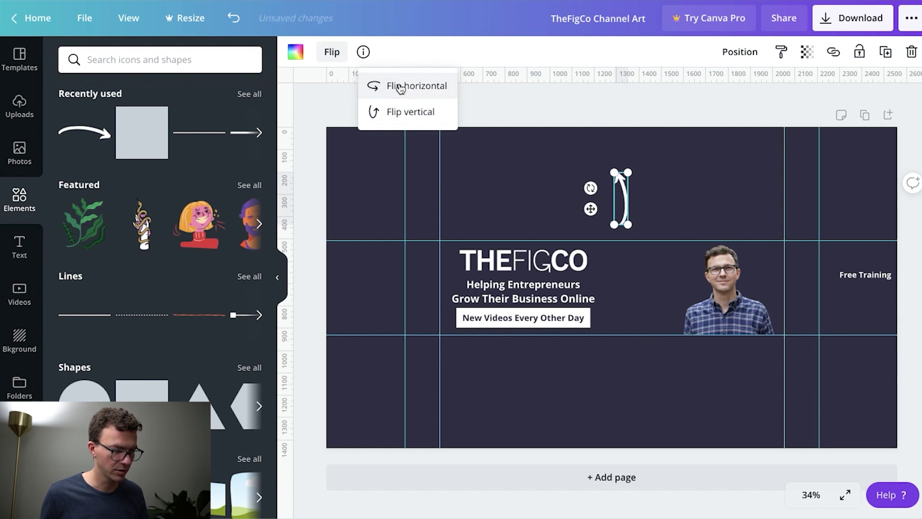
left_click(411, 116)
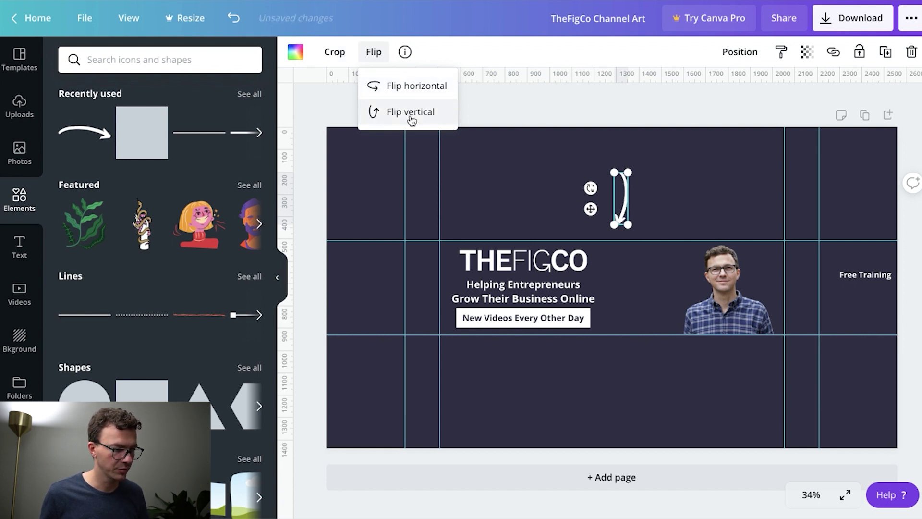
left_click(411, 117)
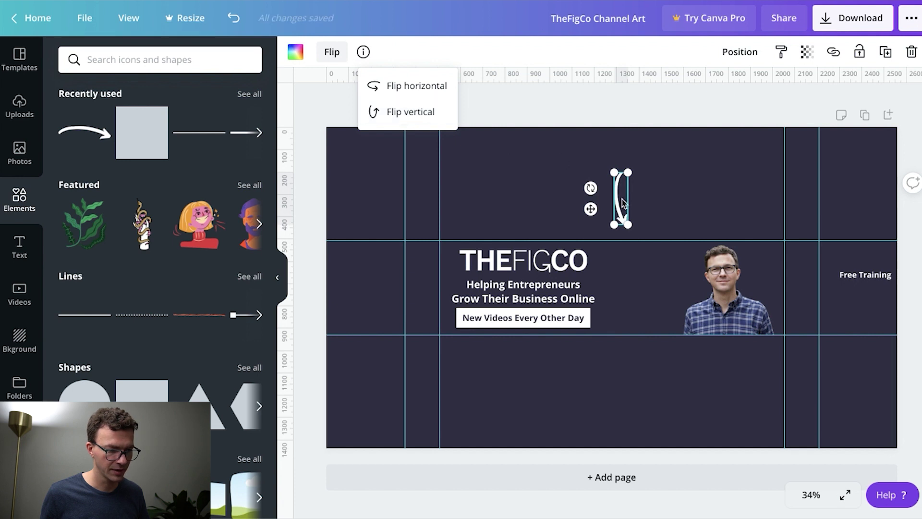
Place the arrow beneath 'Free Training' and shrink it to fit
left_click_drag(621, 202, 831, 298)
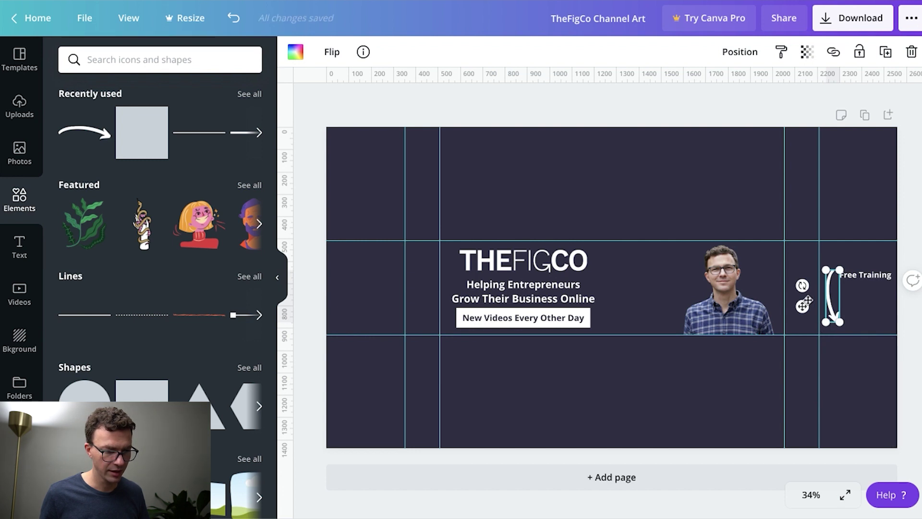
left_click_drag(826, 324, 831, 308)
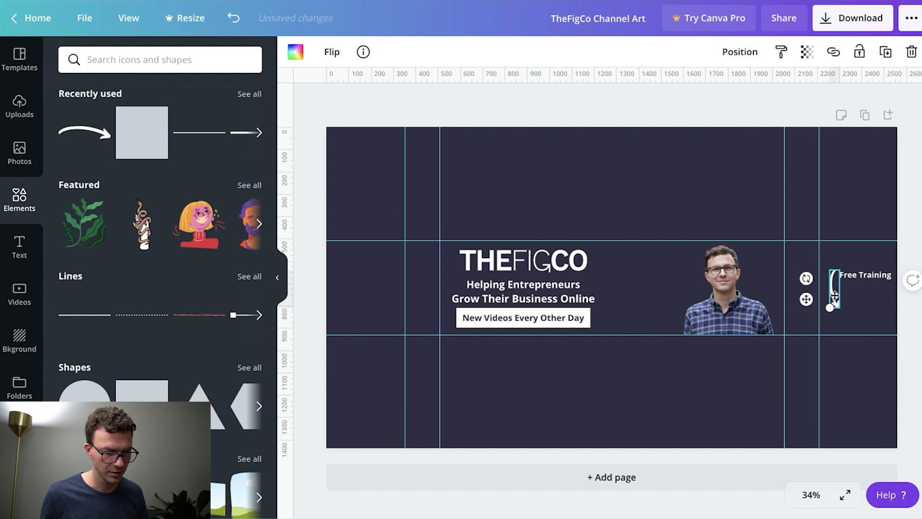
left_click(696, 184)
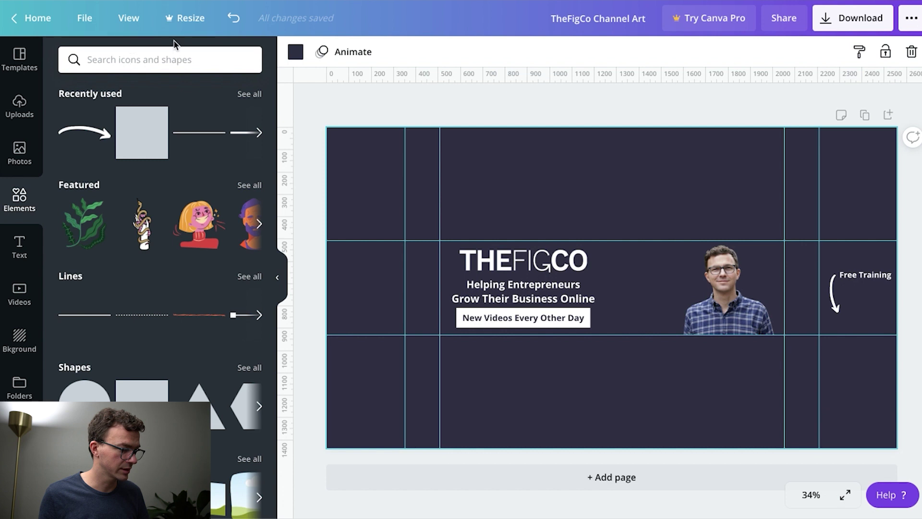
Hide the layout guides from the View menu
left_click(127, 18)
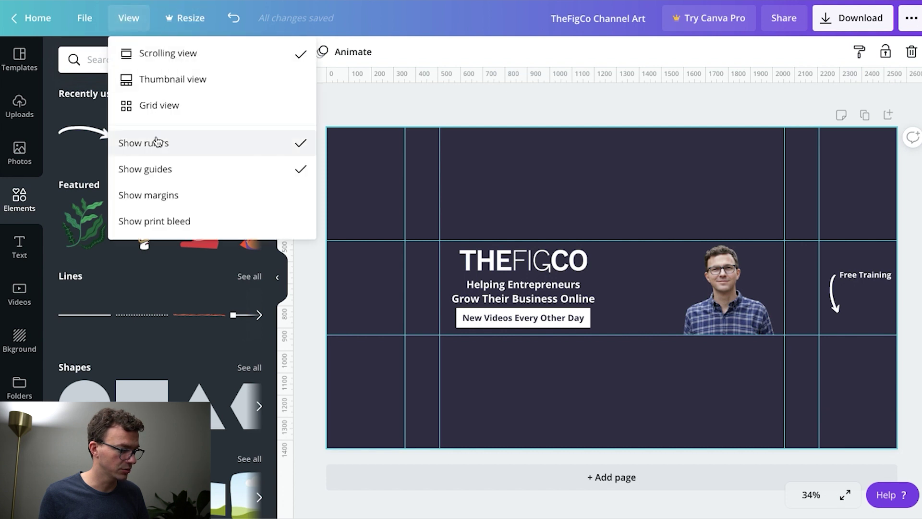
left_click(164, 171)
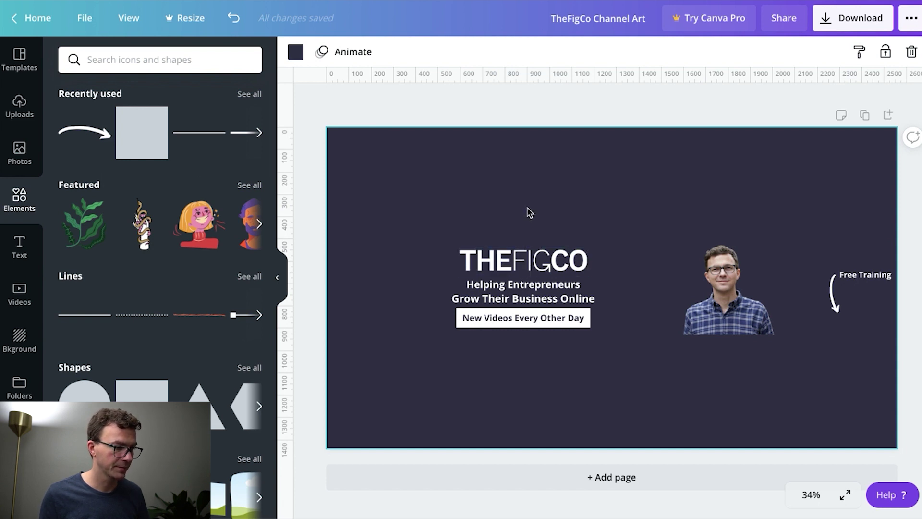
key("Escape")
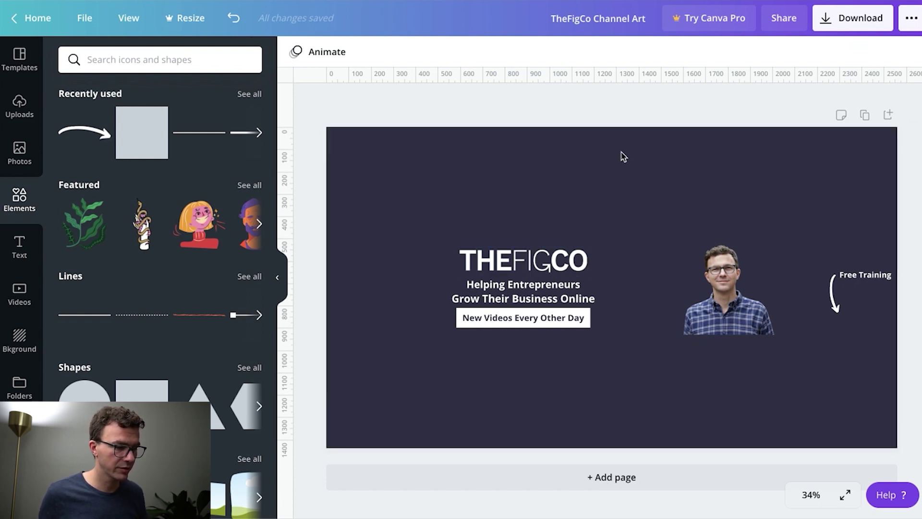
Download the banner as a PNG and preview the downloaded file
left_click(850, 23)
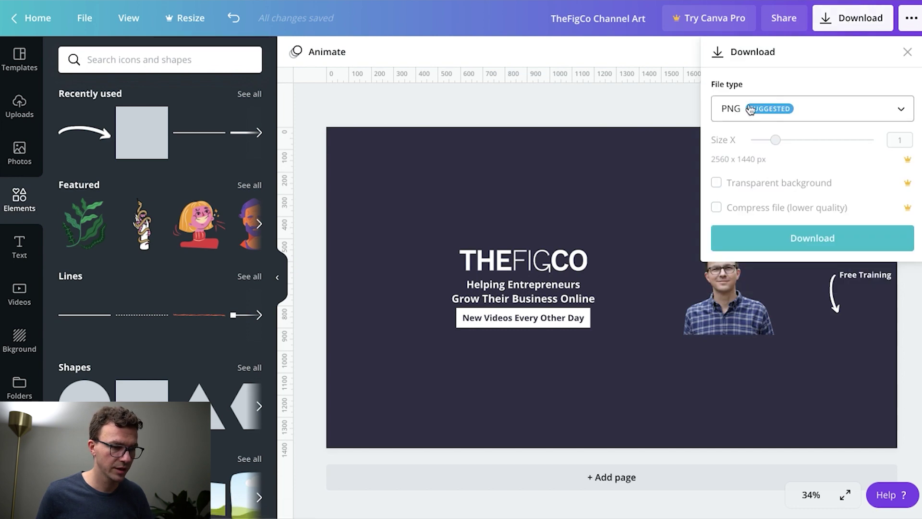
left_click(764, 239)
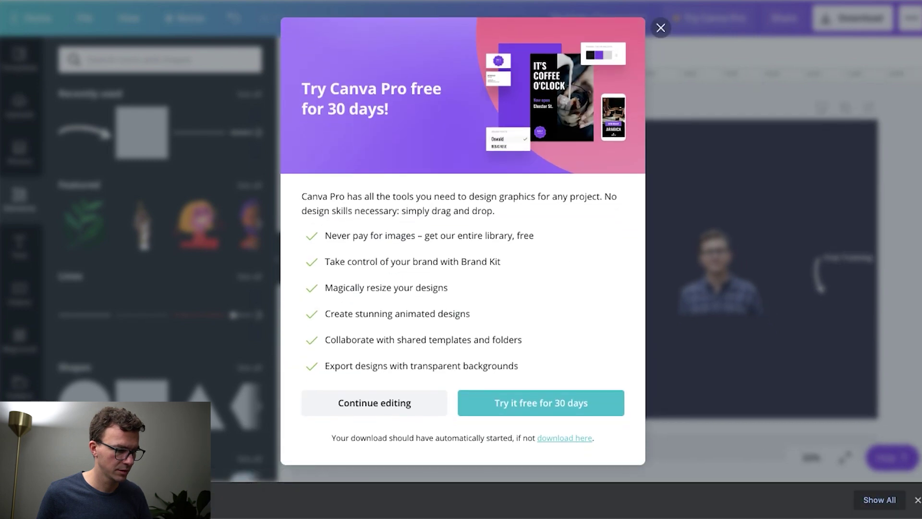
left_click(192, 500)
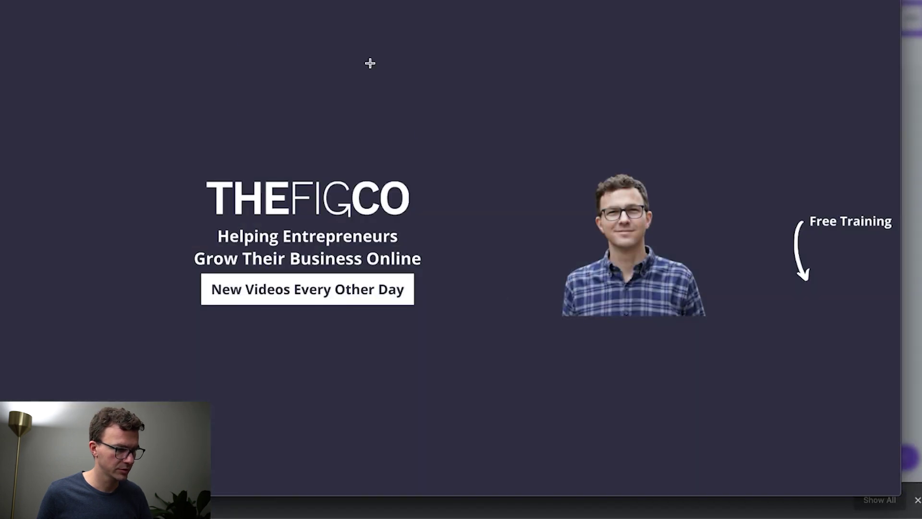
key("Escape")
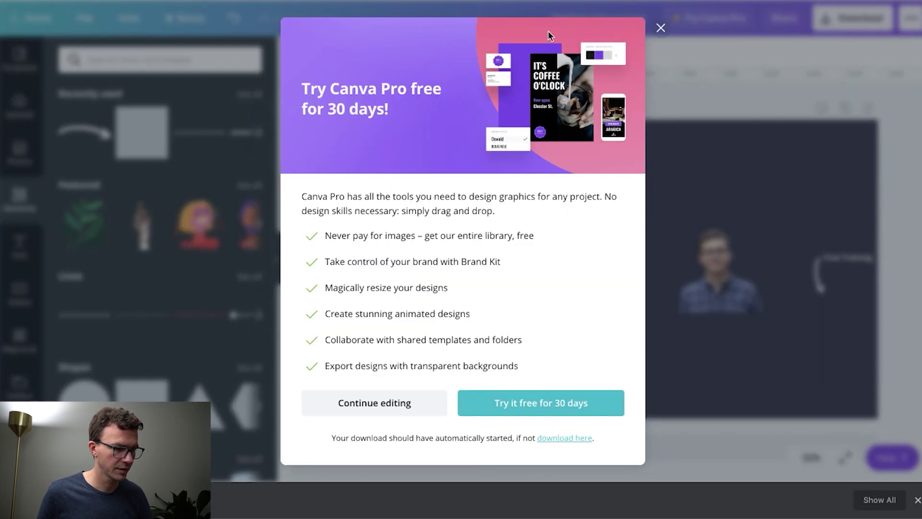
Set TheFigCo Channel Art.png as the YouTube channel banner image and publish
left_click(661, 46)
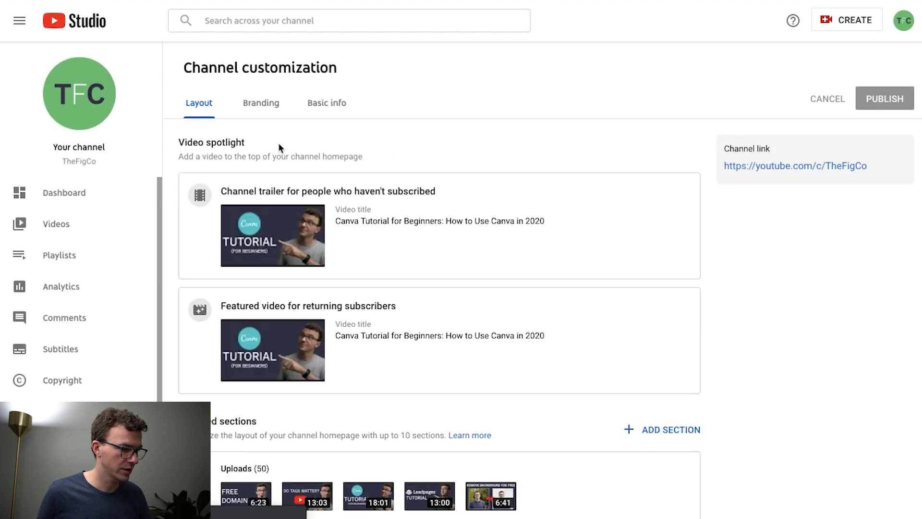
left_click(263, 104)
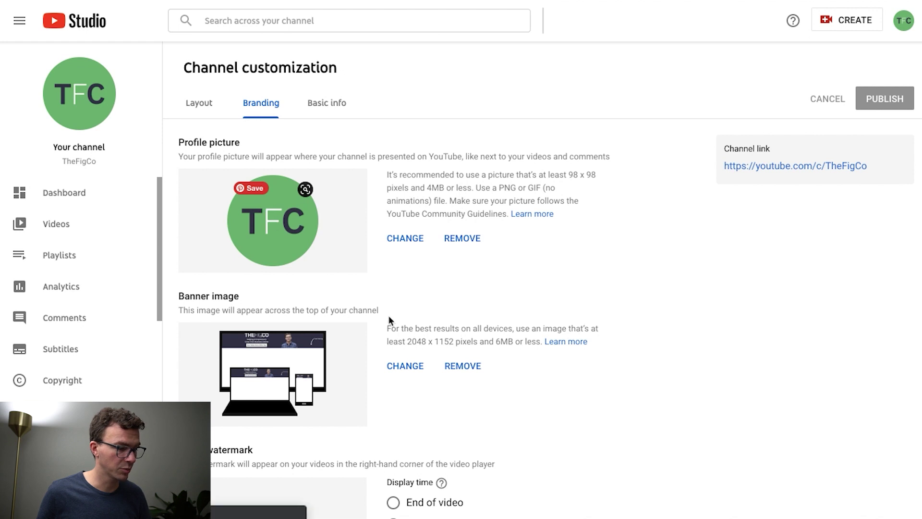
left_click(404, 367)
left_click(376, 33)
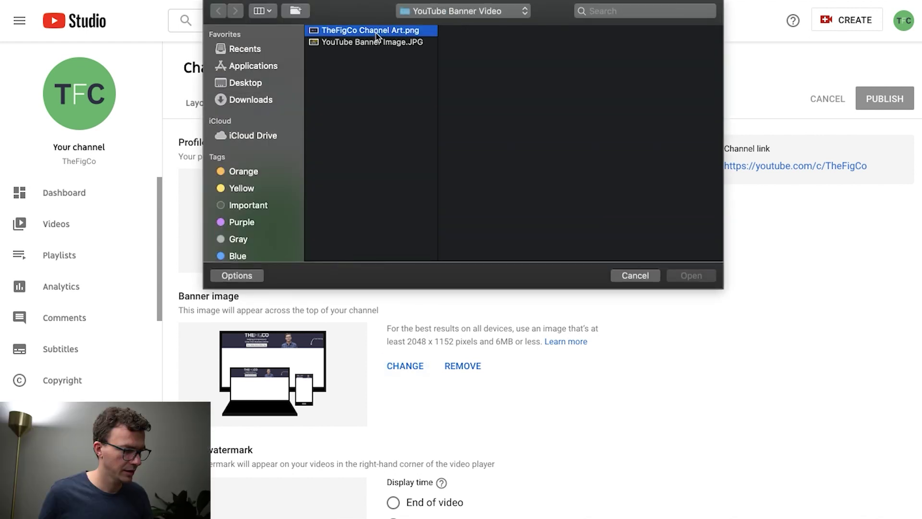
left_click(687, 277)
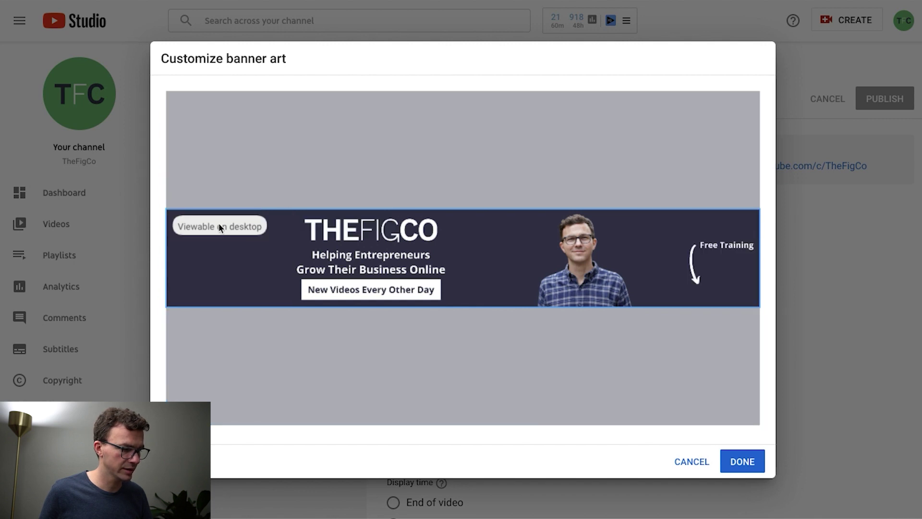
left_click(744, 461)
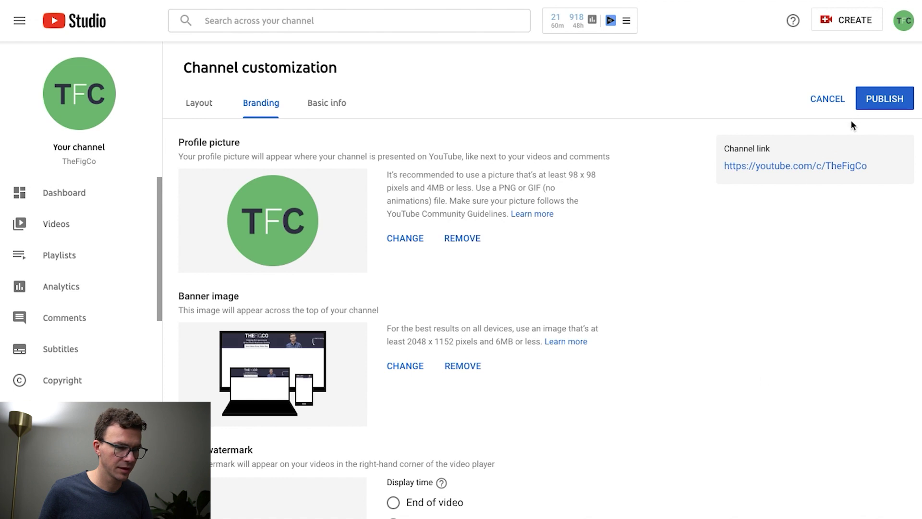
left_click(877, 100)
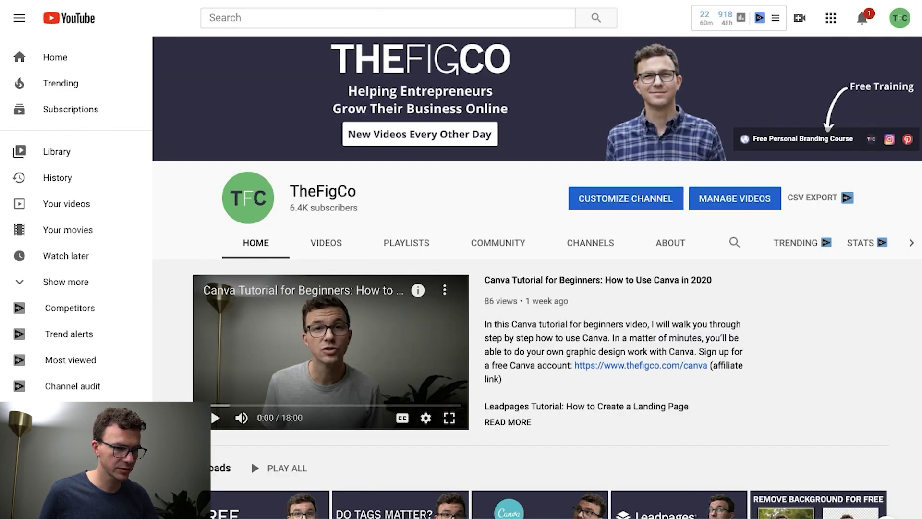
Reload the TheFigCo YouTube channel page to show the new navy THEFIGCO banner
key("super+r")
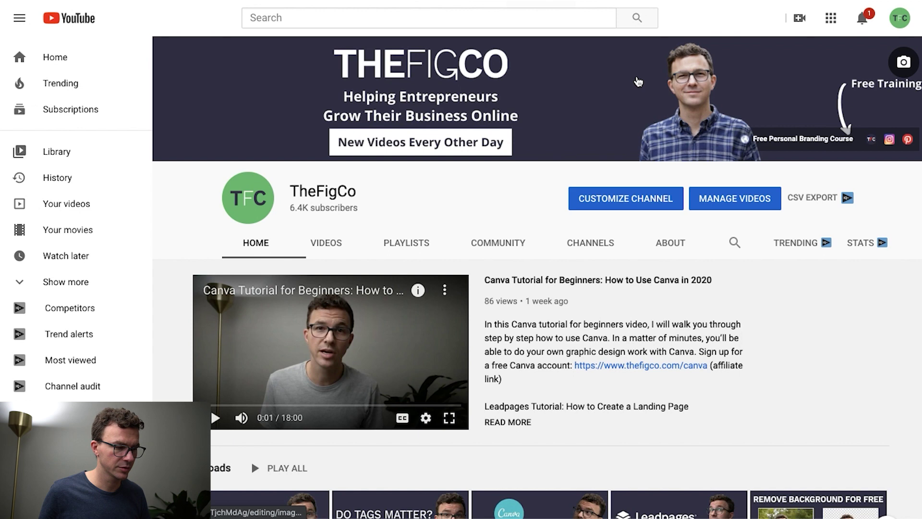